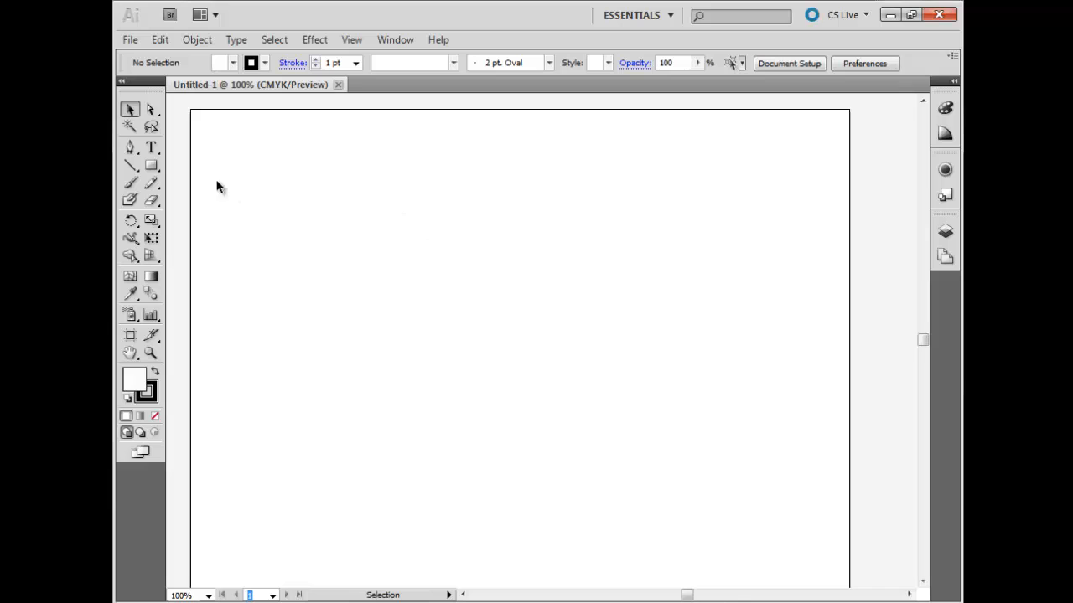
Step: Activate the Pen tool and set the fill to None
{"action": "left_click", "coordinate": [130, 147]}
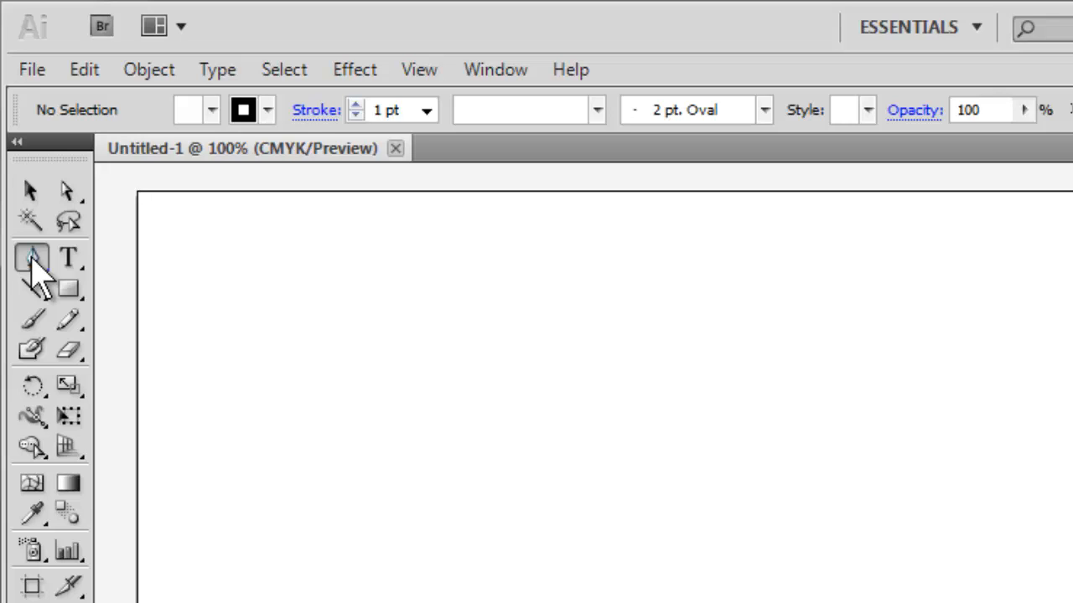
{"action": "left_click", "coordinate": [32, 258]}
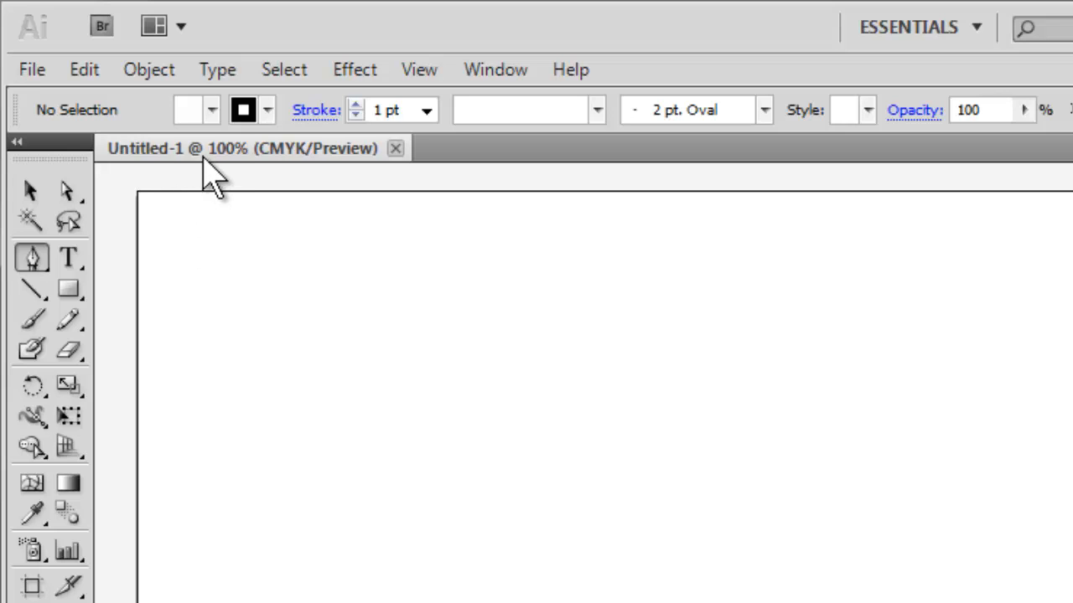
{"action": "left_click", "coordinate": [213, 111]}
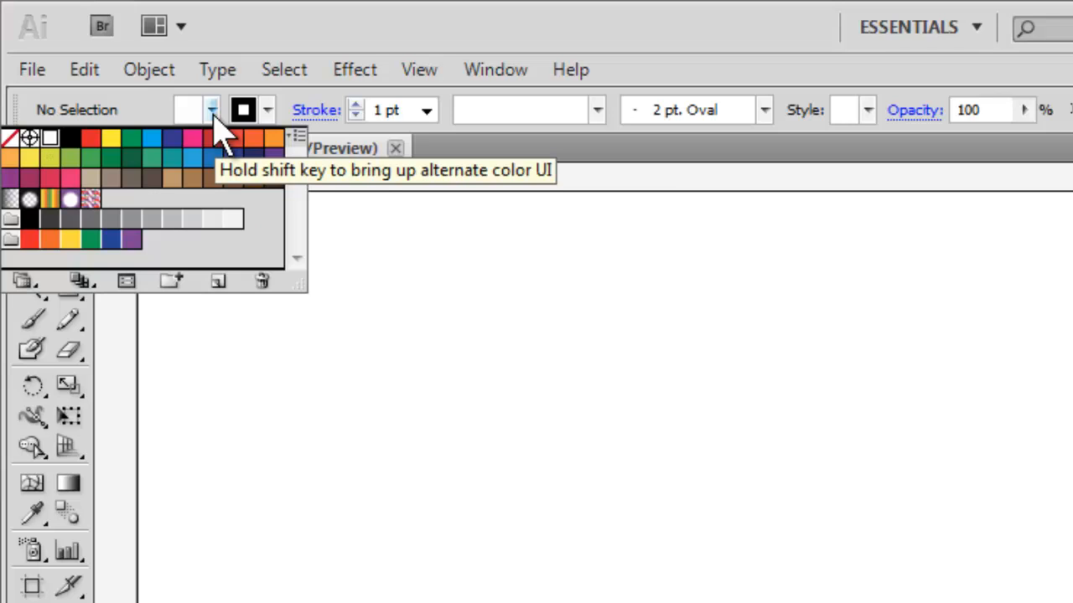
{"action": "left_click", "coordinate": [10, 144]}
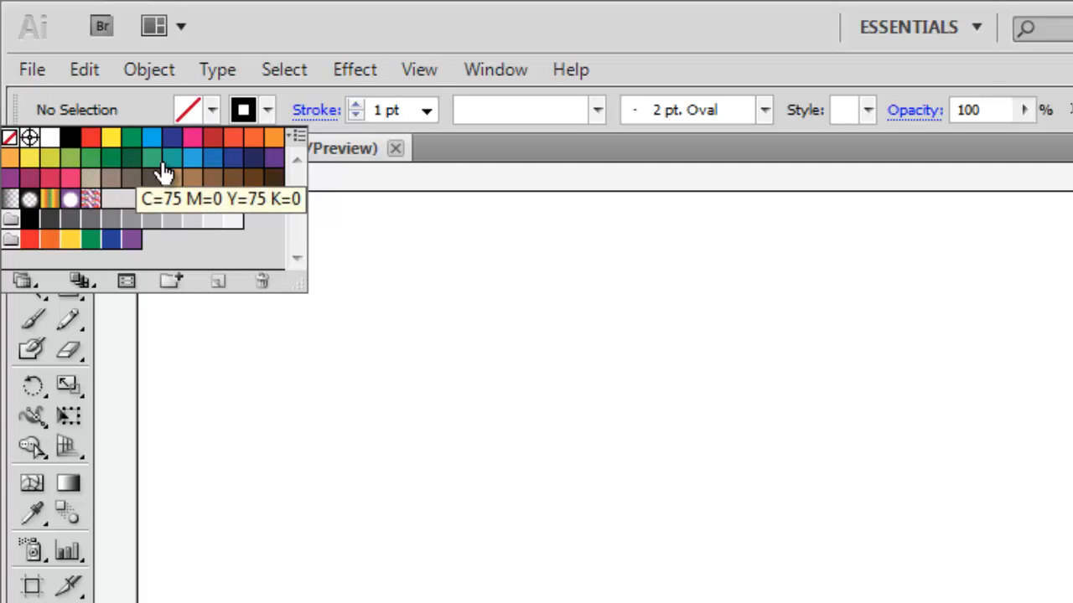
Step: Set the stroke colour to black and the stroke weight to 4 pt
{"action": "left_click", "coordinate": [267, 113]}
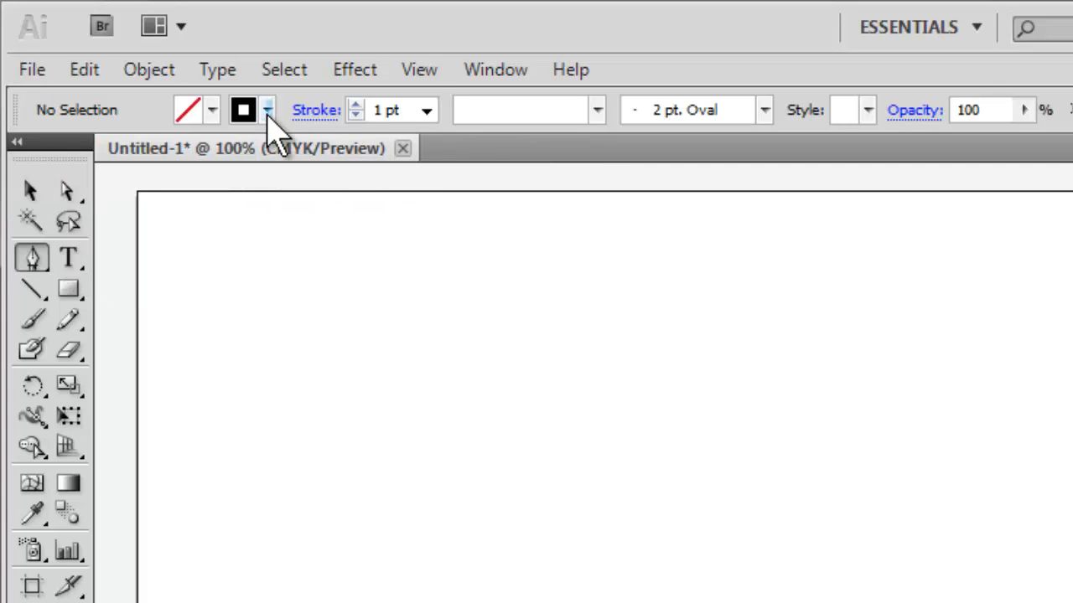
{"action": "left_click", "coordinate": [267, 112]}
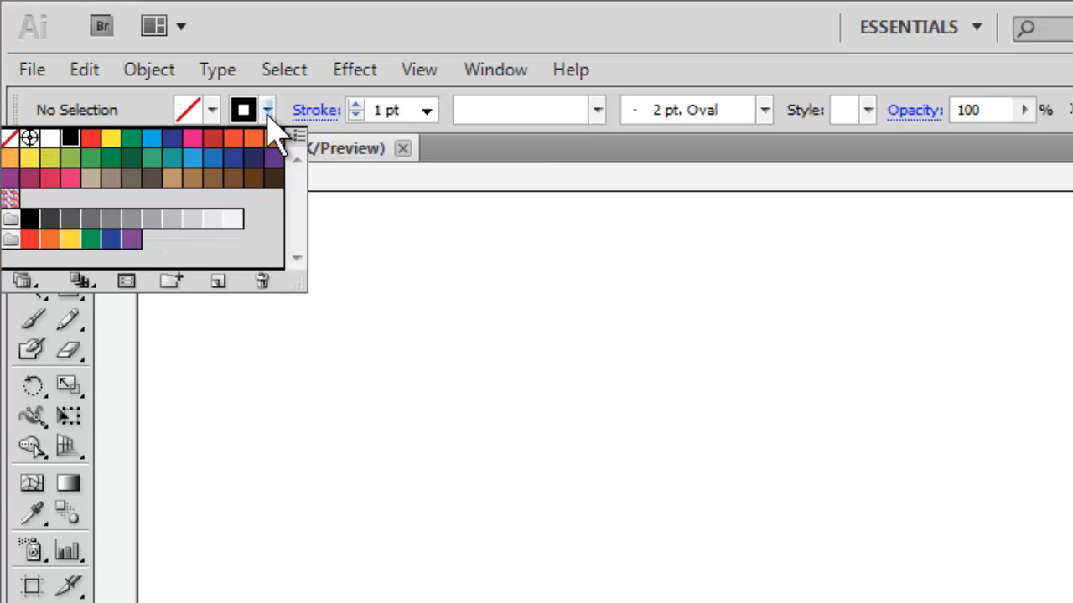
{"action": "left_click", "coordinate": [71, 146]}
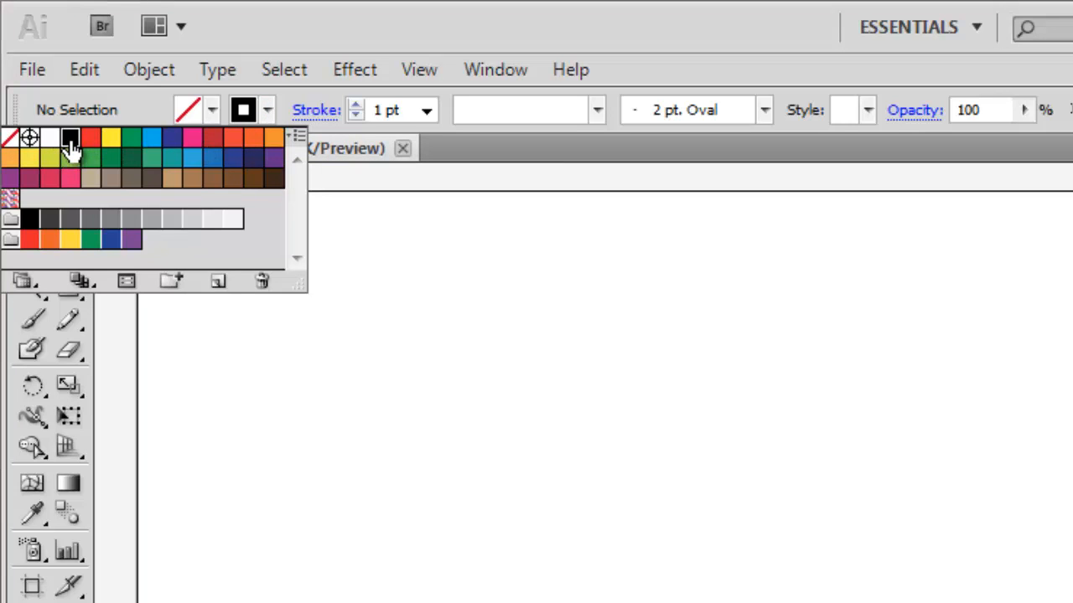
{"action": "left_click", "coordinate": [268, 111]}
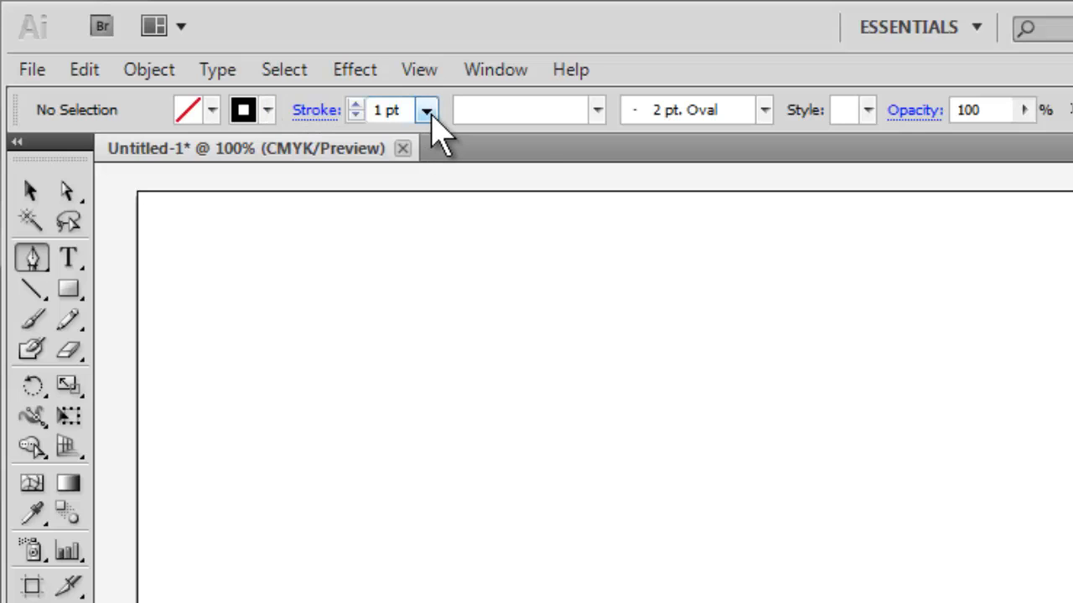
{"action": "left_click", "coordinate": [427, 111]}
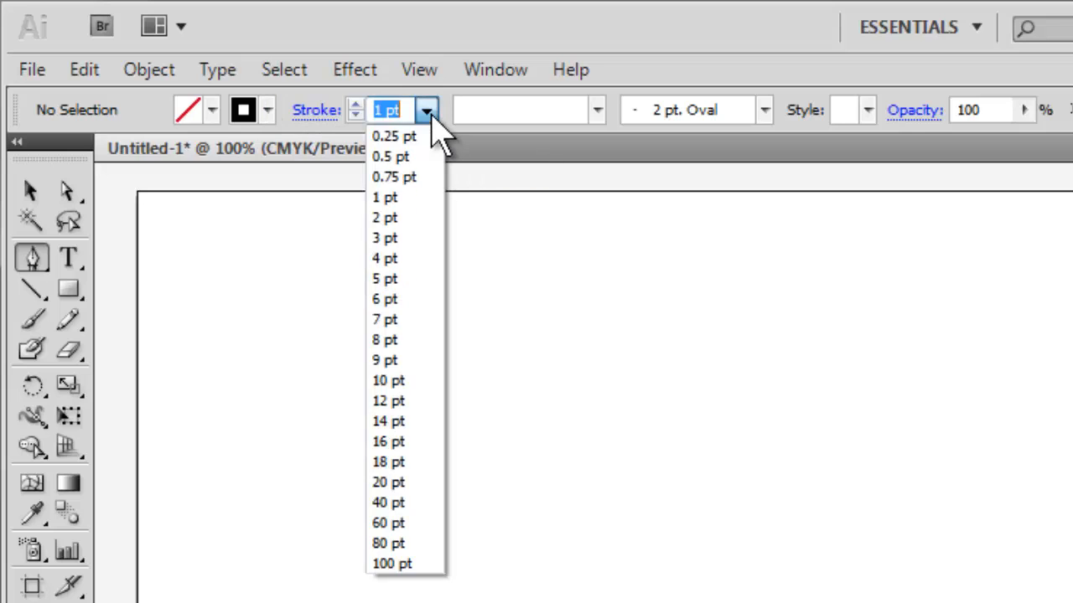
{"action": "left_click", "coordinate": [403, 261]}
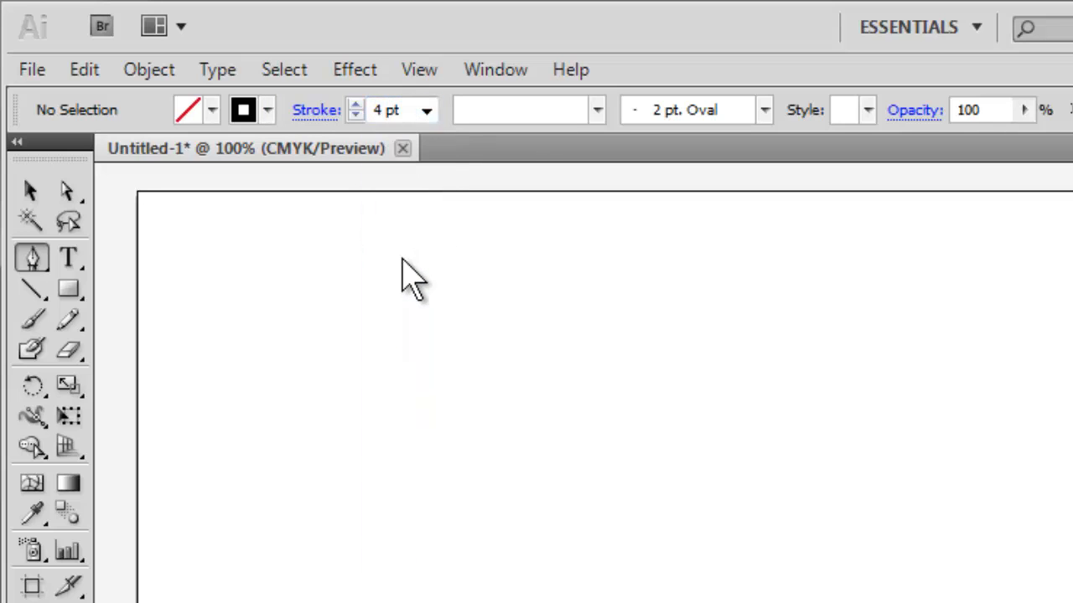
Step: Draw an open zigzag path of five straight segments across the upper artboard, ending at about X 6.54 in, Y 1.04 in
{"action": "left_click", "coordinate": [190, 397]}
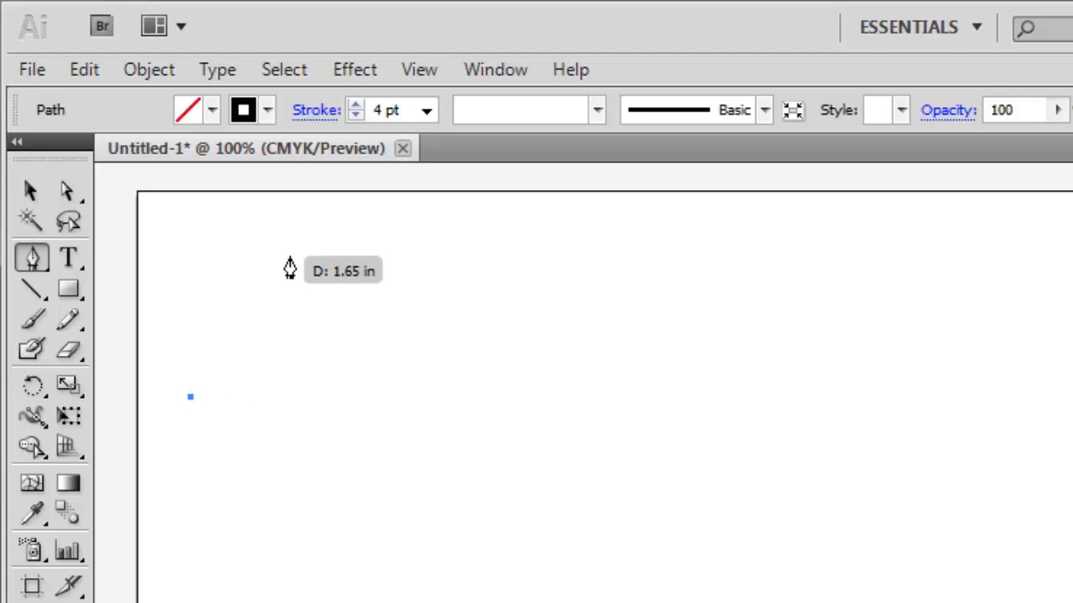
{"action": "left_click", "coordinate": [334, 283]}
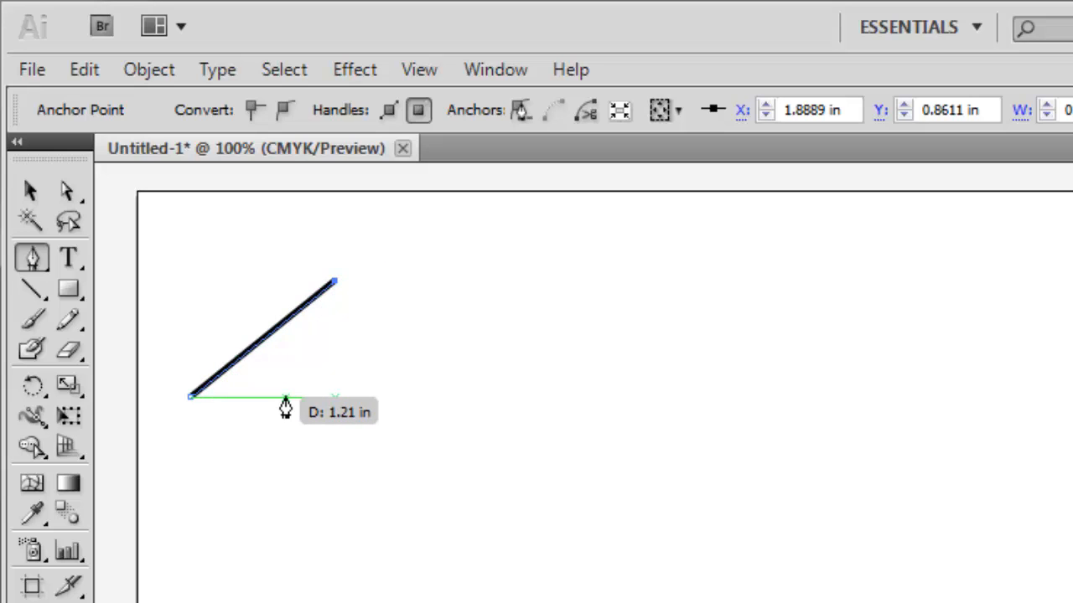
{"action": "left_click", "coordinate": [442, 397]}
{"action": "left_click", "coordinate": [618, 297]}
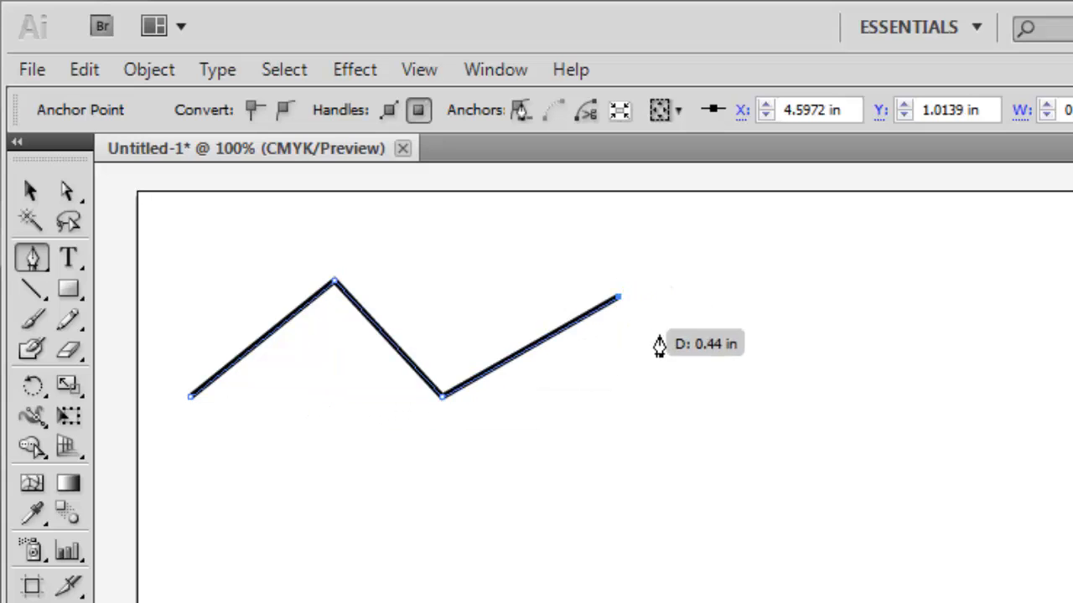
{"action": "left_click", "coordinate": [724, 386]}
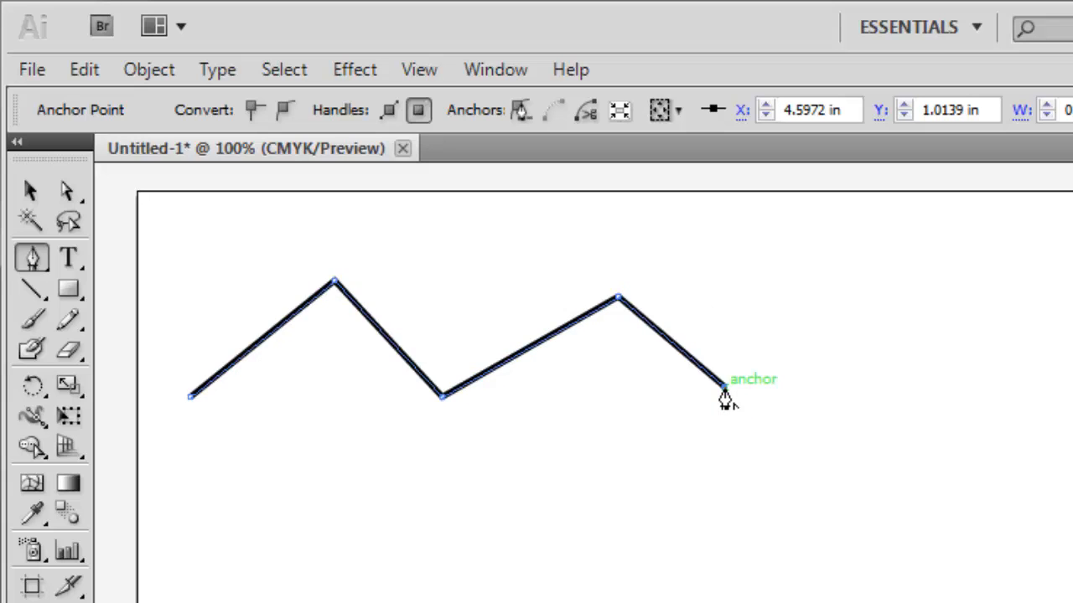
{"action": "left_click", "coordinate": [821, 300]}
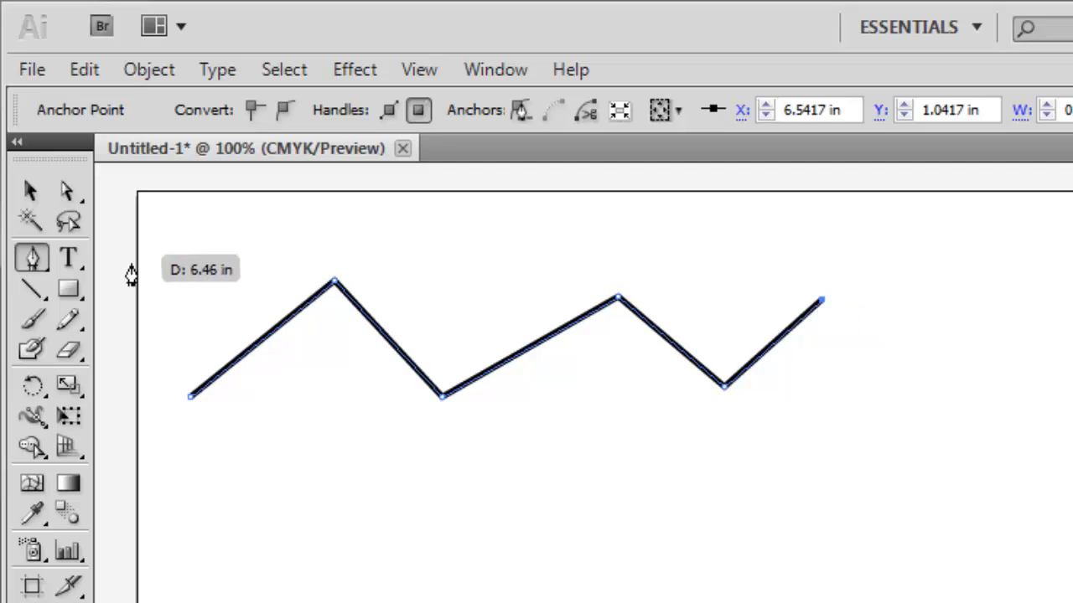
Step: Convert the zigzag's four inner corner anchors to smooth points with horizontal handles using the Convert Anchor Point tool
{"action": "left_click", "coordinate": [36, 265]}
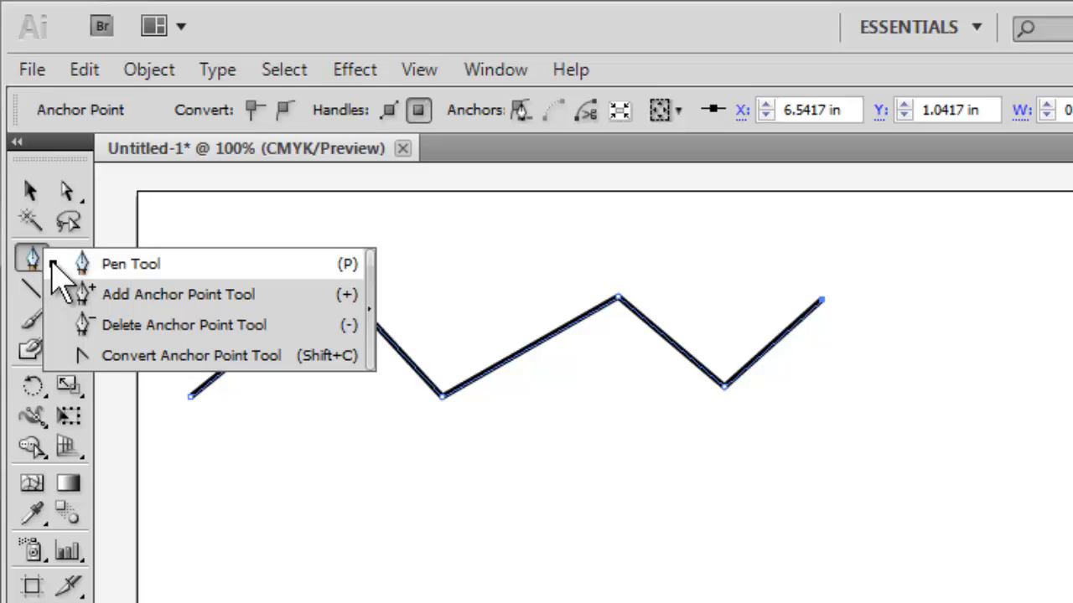
{"action": "left_click", "coordinate": [199, 359]}
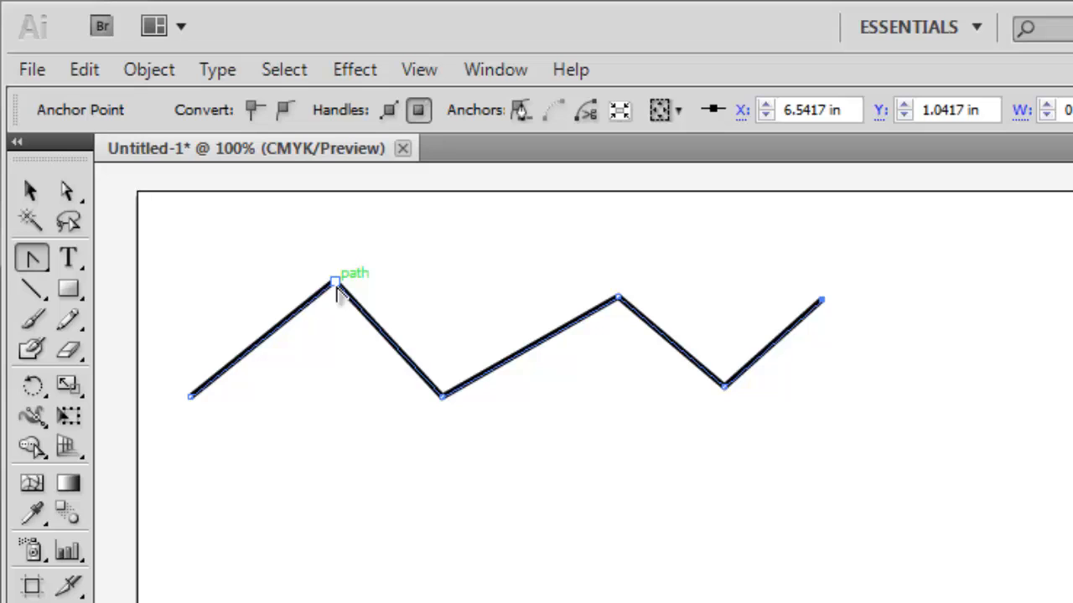
{"action": "left_click_drag", "start_coordinate": [334, 282], "coordinate": [452, 283]}
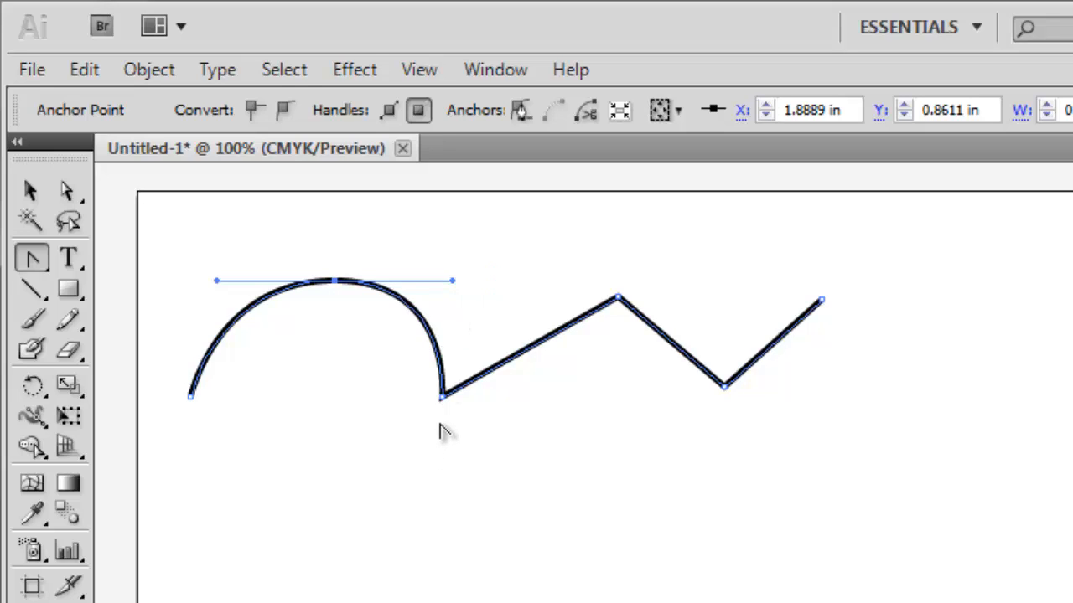
{"action": "left_click_drag", "start_coordinate": [443, 397], "coordinate": [529, 414]}
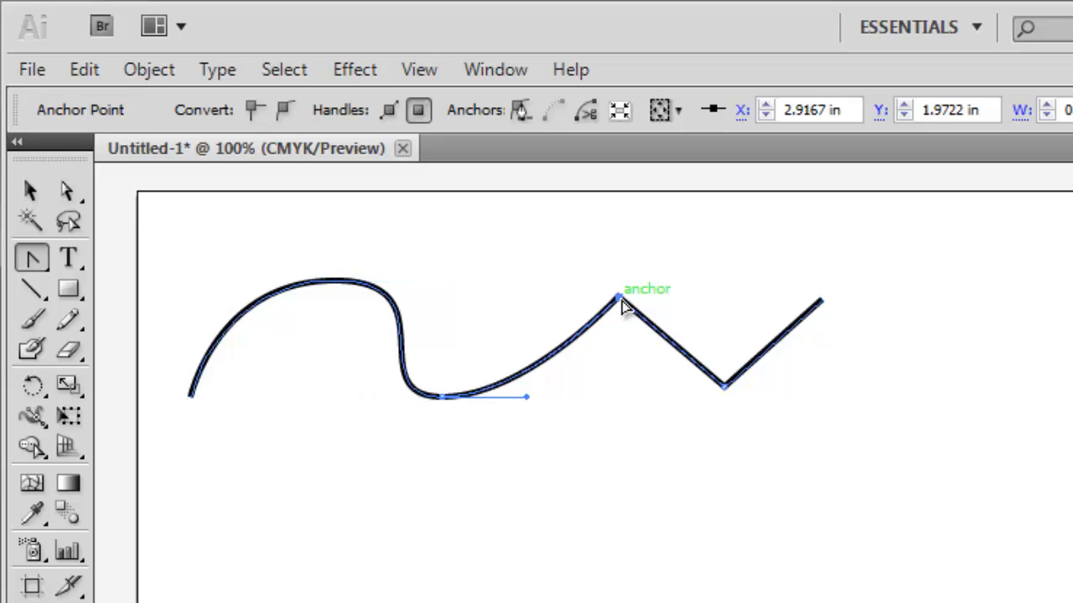
{"action": "left_click_drag", "start_coordinate": [621, 301], "coordinate": [710, 298]}
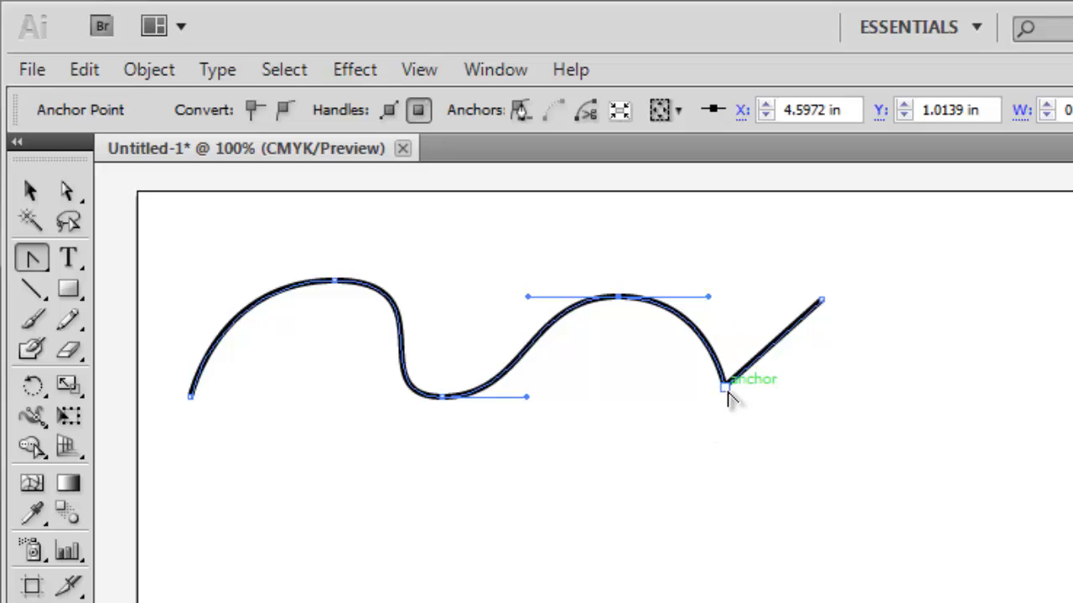
{"action": "left_click_drag", "start_coordinate": [726, 391], "coordinate": [816, 387]}
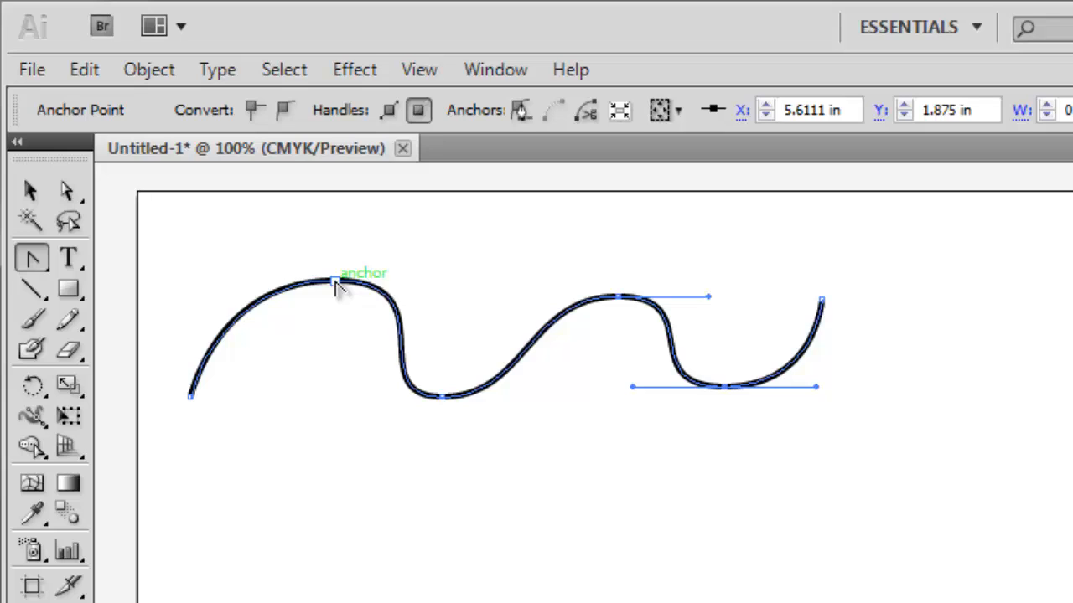
Step: Reposition the four inner anchors and both endpoints slightly to even out the wave, placing the start at about X 0.22 in, Y 1.68 in
{"action": "left_click_drag", "start_coordinate": [334, 286], "coordinate": [312, 290]}
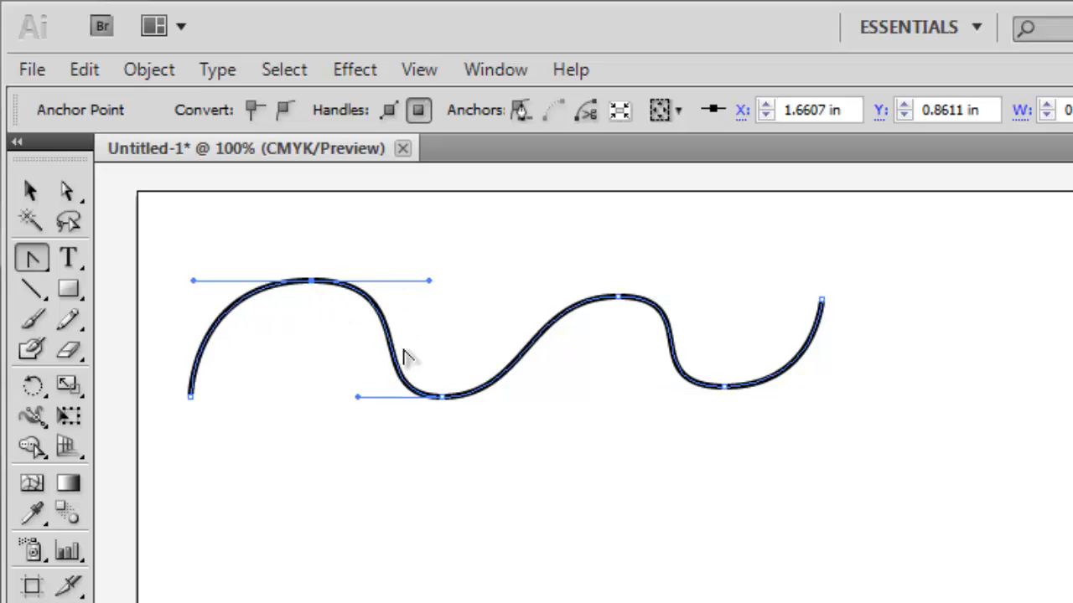
{"action": "left_click_drag", "start_coordinate": [442, 399], "coordinate": [469, 387]}
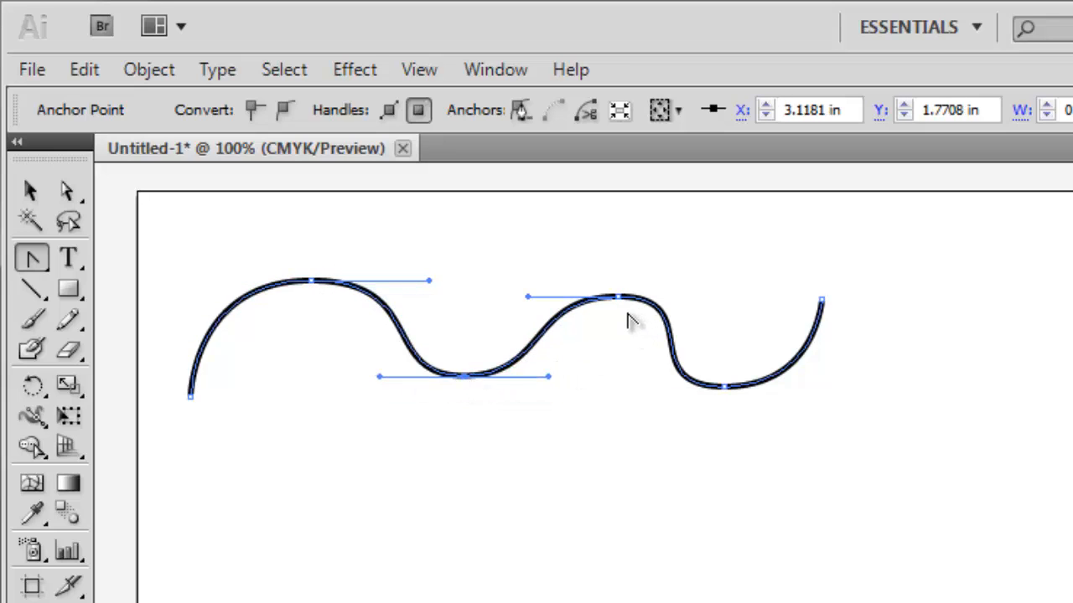
{"action": "left_click", "coordinate": [621, 299]}
{"action": "left_click_drag", "start_coordinate": [624, 304], "coordinate": [629, 277]}
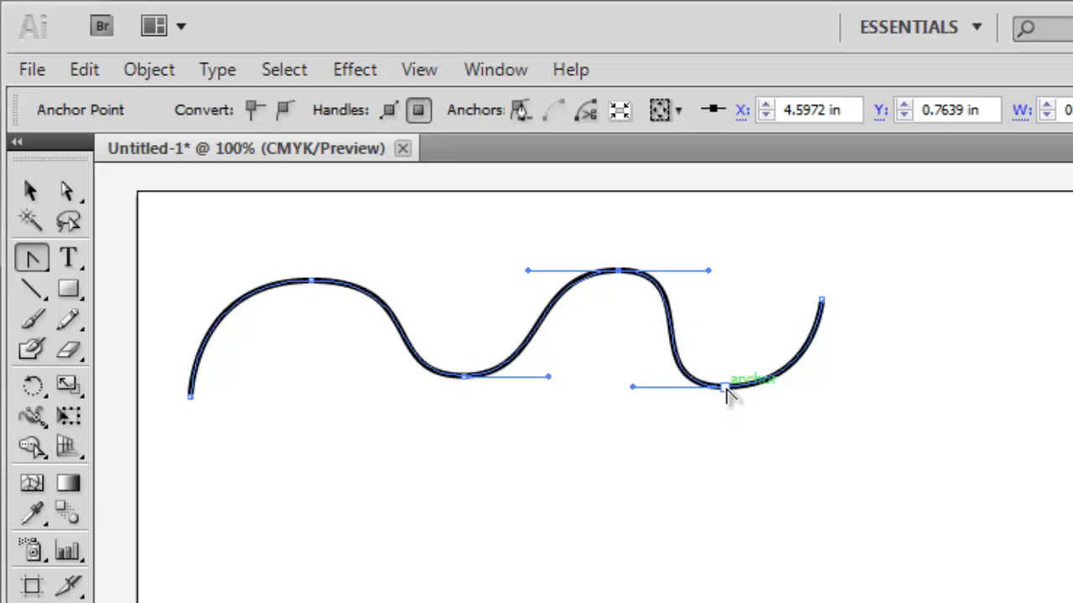
{"action": "left_click_drag", "start_coordinate": [726, 391], "coordinate": [749, 393]}
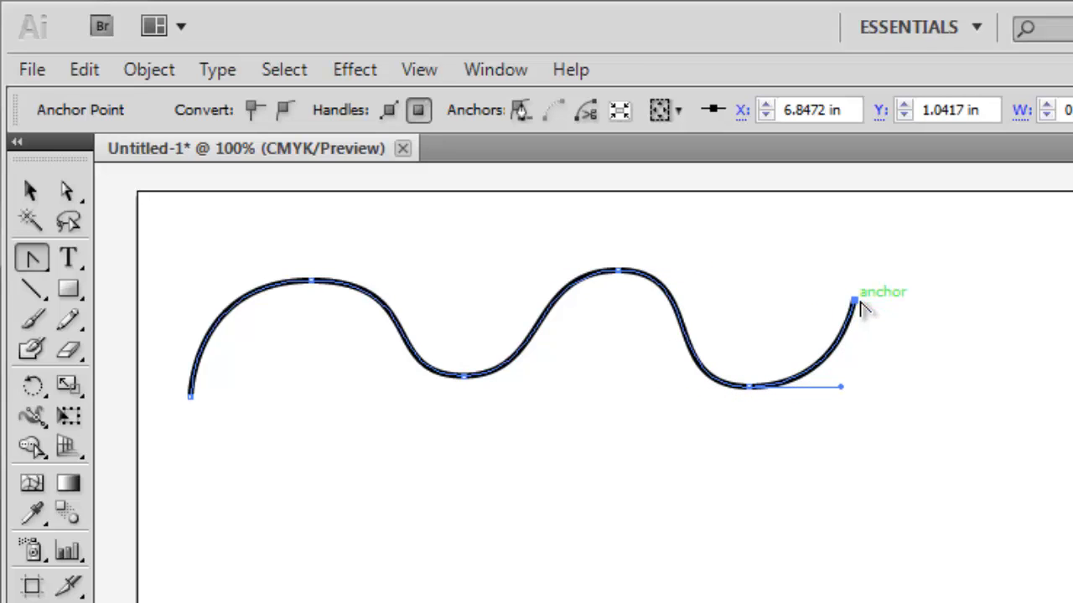
{"action": "left_click_drag", "start_coordinate": [192, 396], "coordinate": [170, 381]}
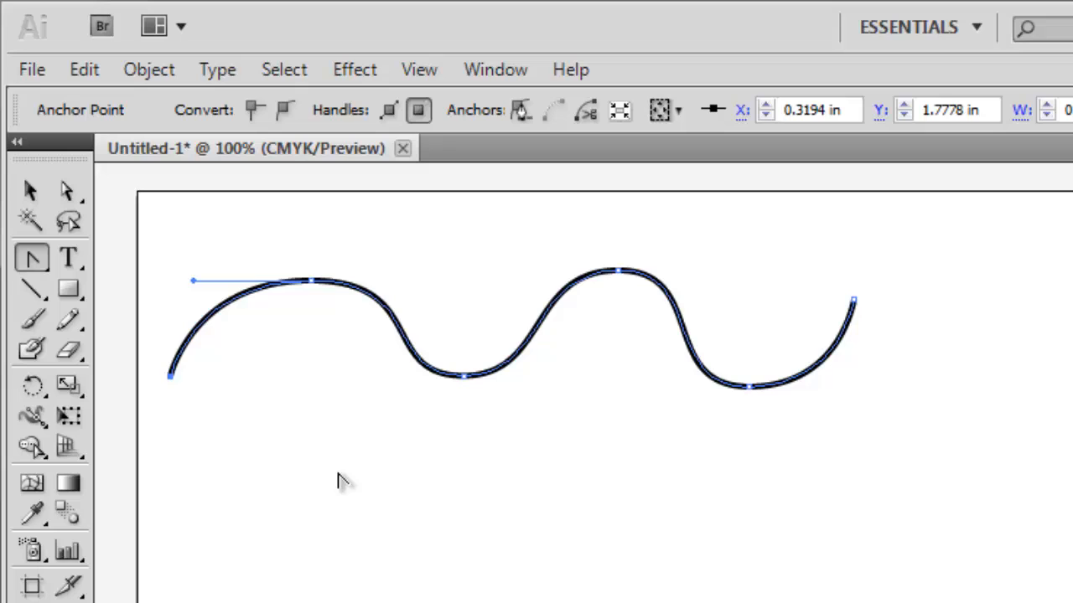
{"action": "left_click_drag", "start_coordinate": [170, 376], "coordinate": [164, 371]}
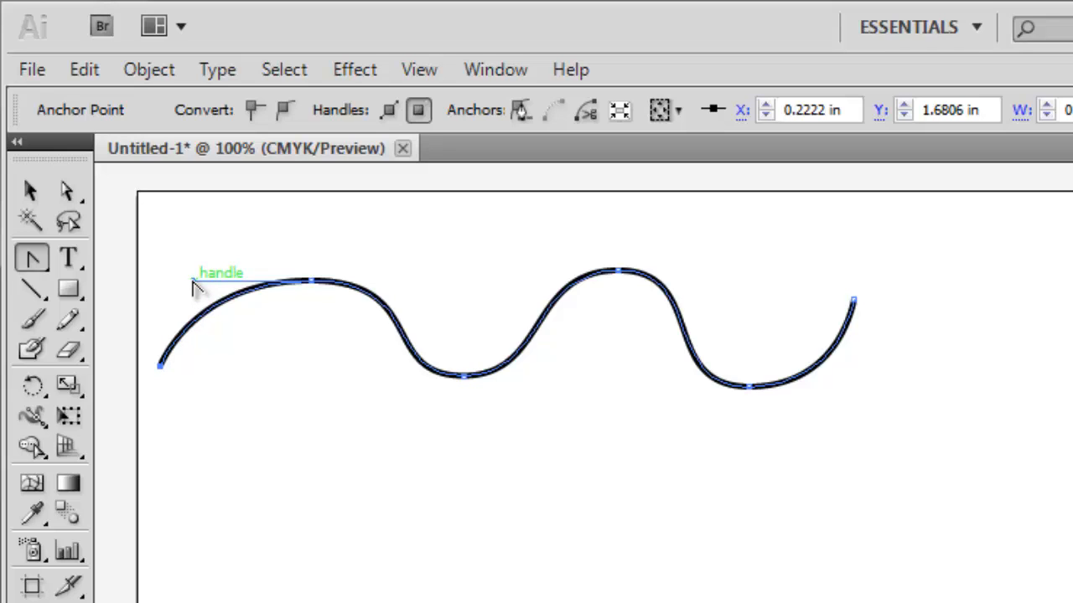
Step: Swing both direction handles of the first crest's anchor downward independently to form a sharp cusp
{"action": "left_click_drag", "start_coordinate": [193, 280], "coordinate": [256, 417]}
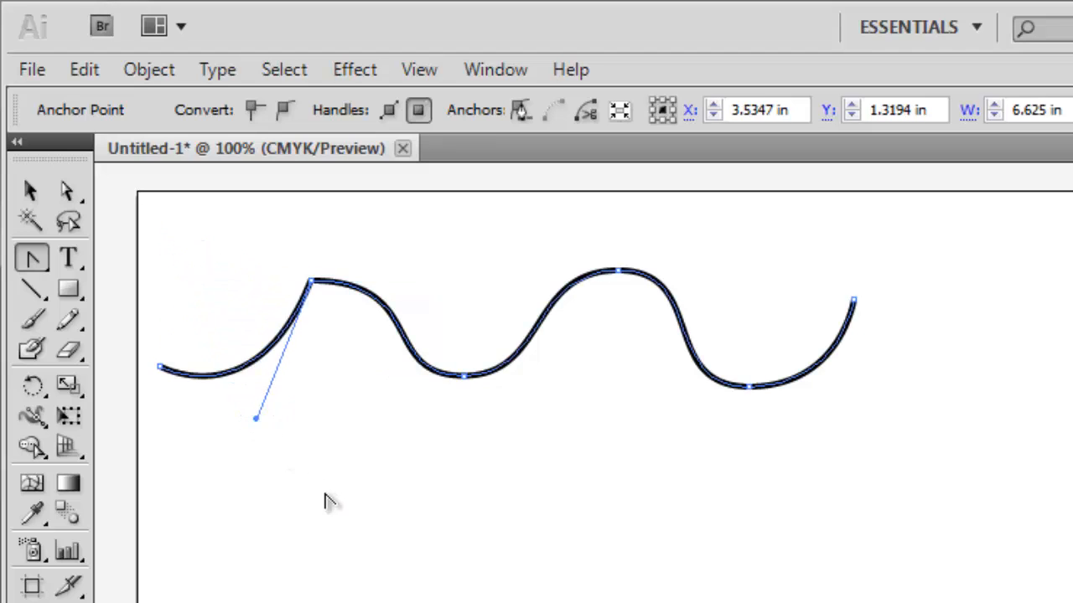
{"action": "left_click", "coordinate": [312, 287]}
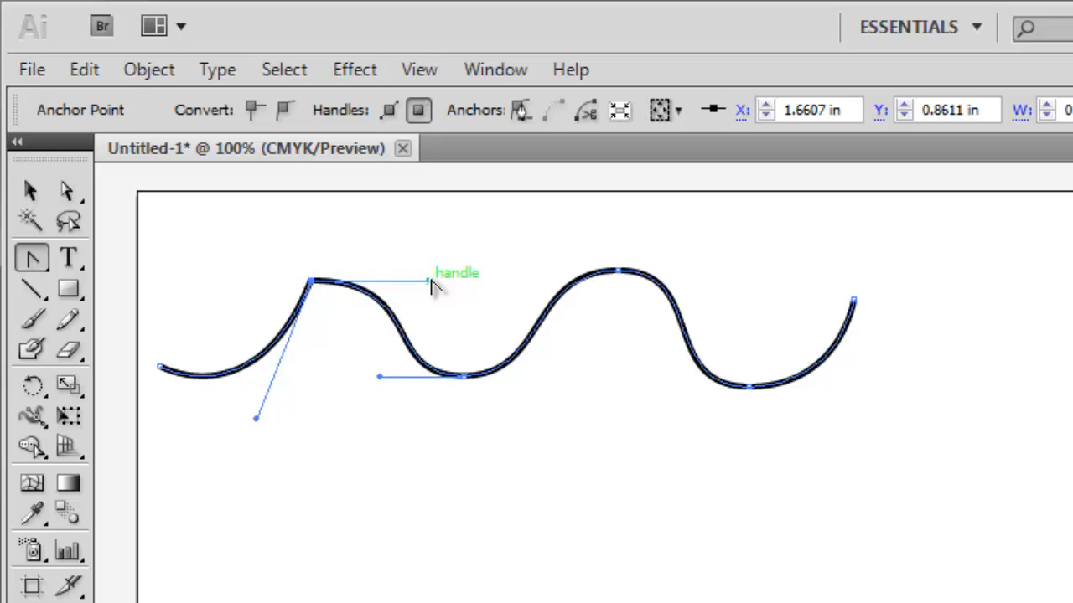
{"action": "left_click_drag", "start_coordinate": [436, 288], "coordinate": [332, 404]}
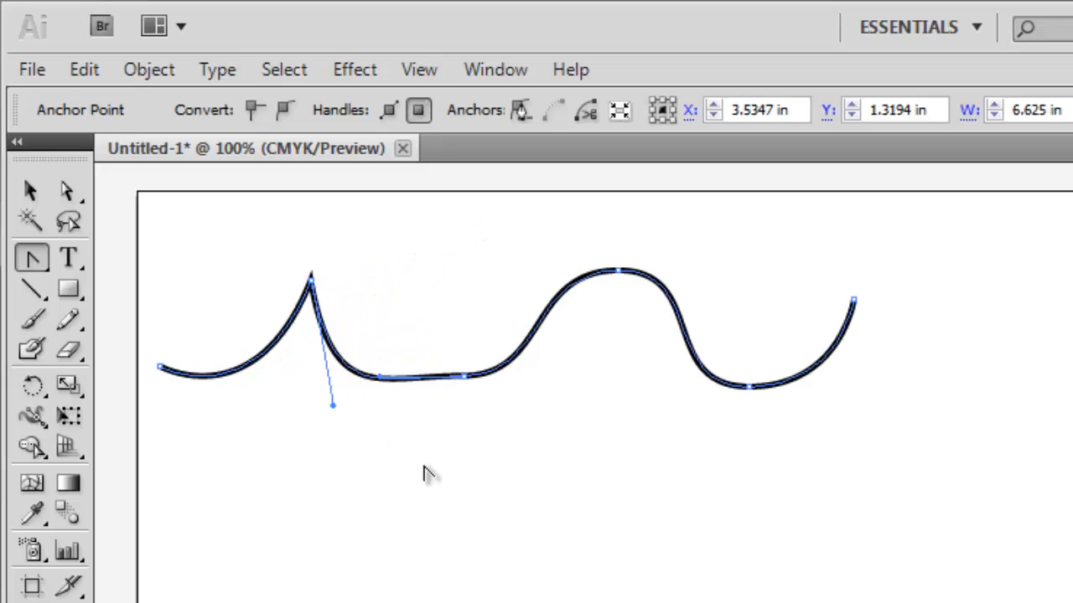
Step: Convert the first crest's anchor to a corner point and pull new handles out of it to round it again
{"action": "left_click", "coordinate": [311, 283]}
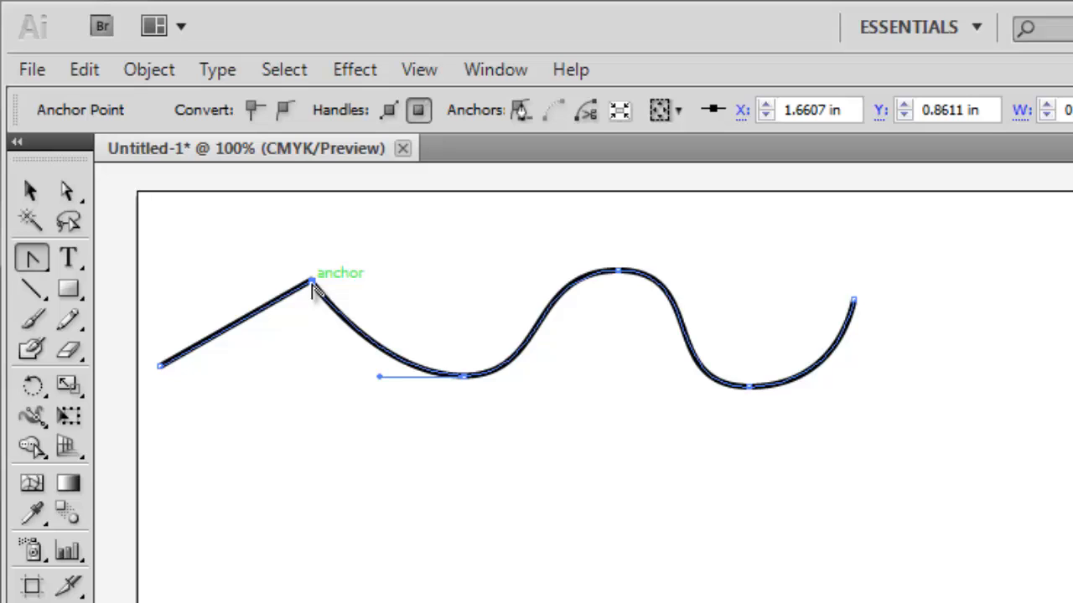
{"action": "left_click_drag", "start_coordinate": [312, 286], "coordinate": [384, 291]}
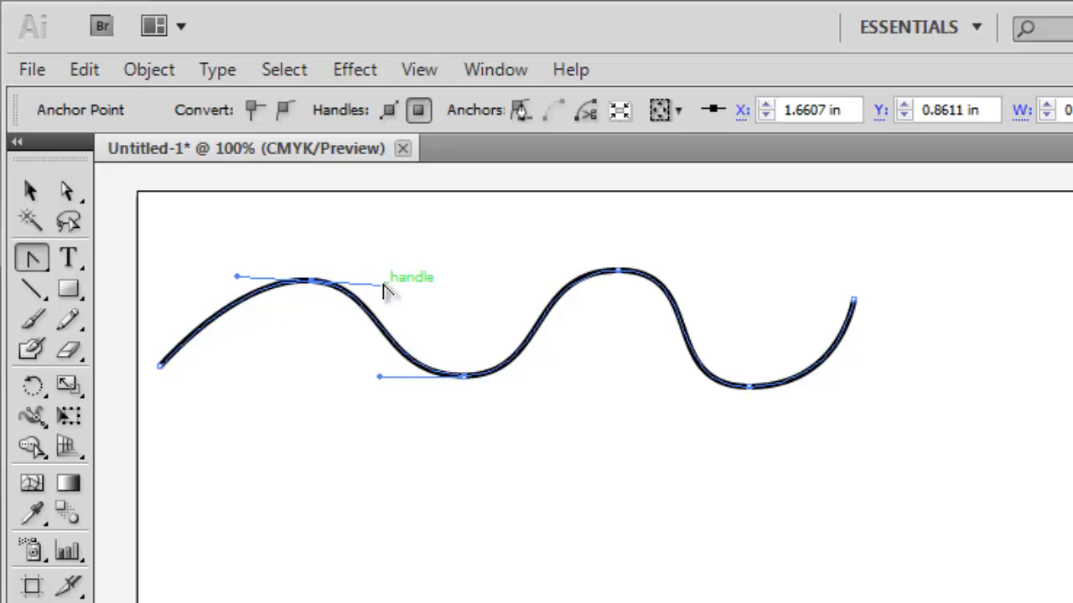
{"action": "key", "text": "ctrl+z"}
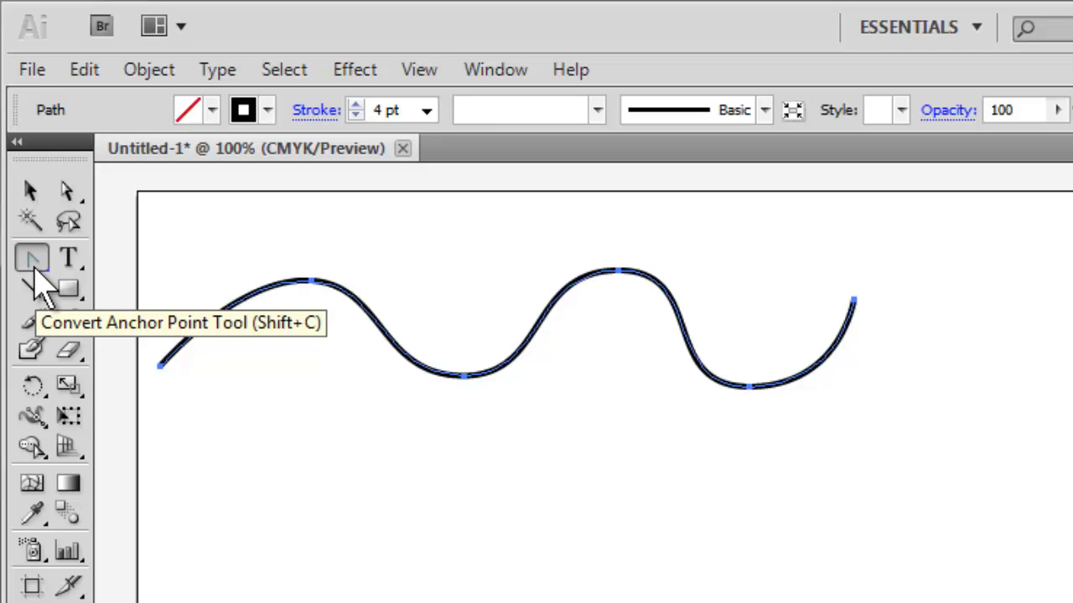
Step: Move the whole wavy path slightly upward on the artboard with the Selection tool
{"action": "left_click", "coordinate": [32, 197]}
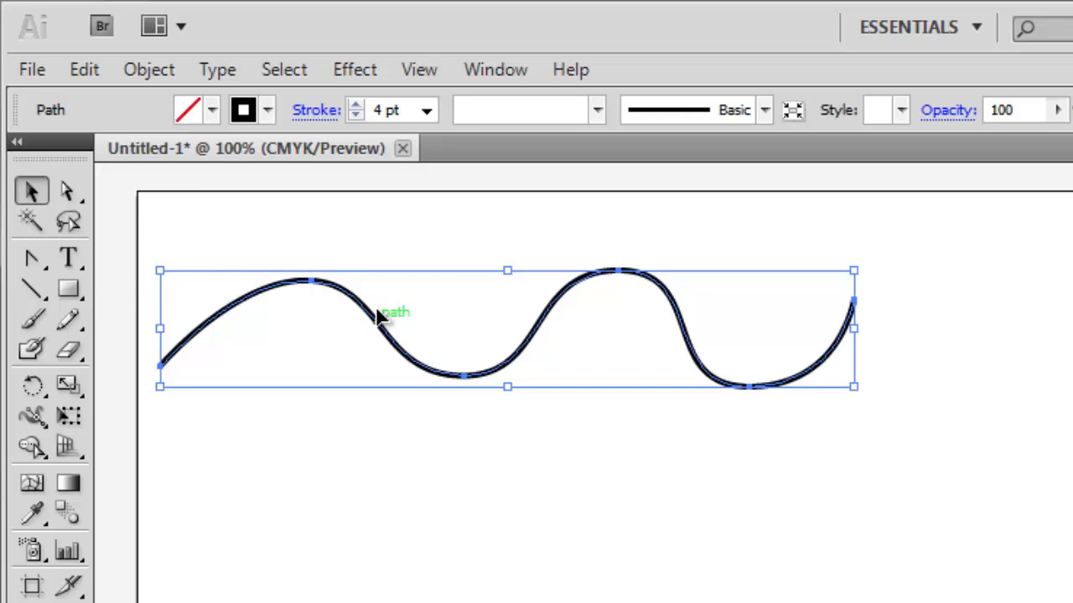
{"action": "left_click_drag", "start_coordinate": [376, 309], "coordinate": [382, 272]}
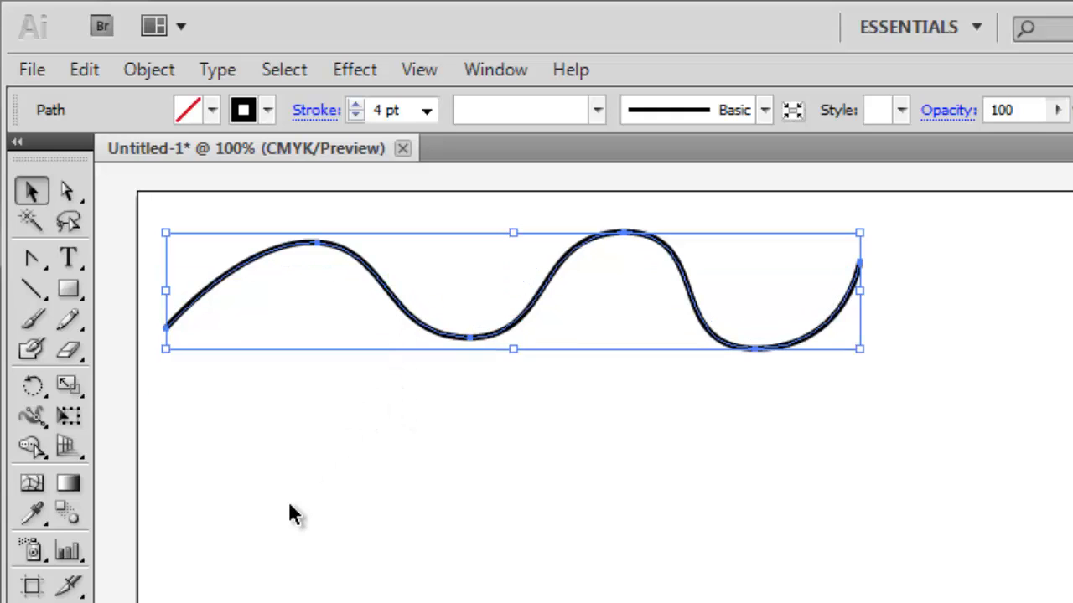
Step: Scale the wavy path with its bounding box, making it narrower horizontally and slightly taller downward
{"action": "left_click_drag", "start_coordinate": [859, 291], "coordinate": [748, 290]}
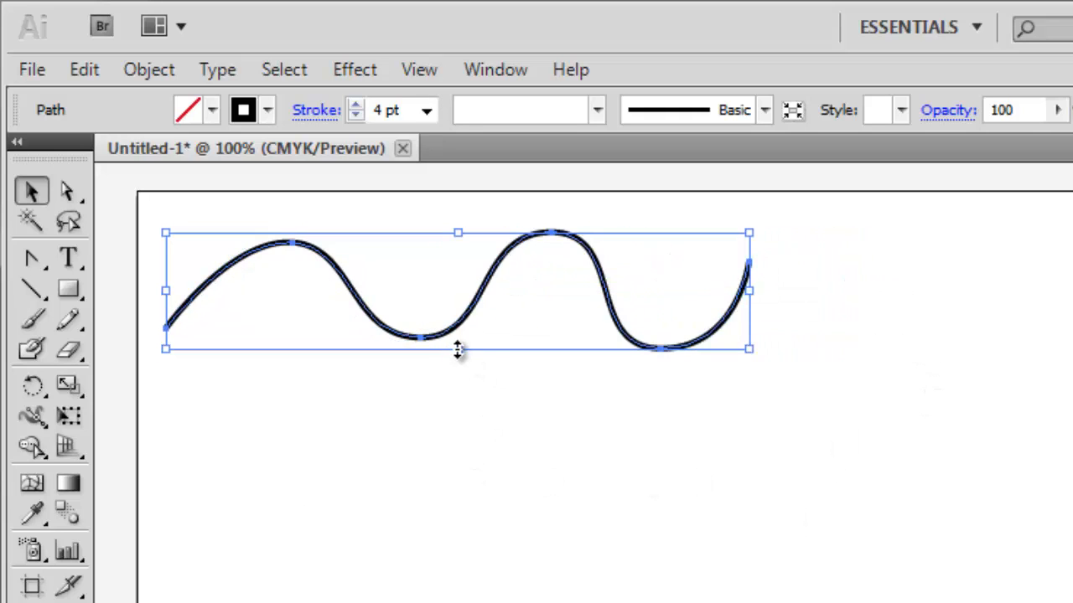
{"action": "left_click_drag", "start_coordinate": [458, 350], "coordinate": [457, 390]}
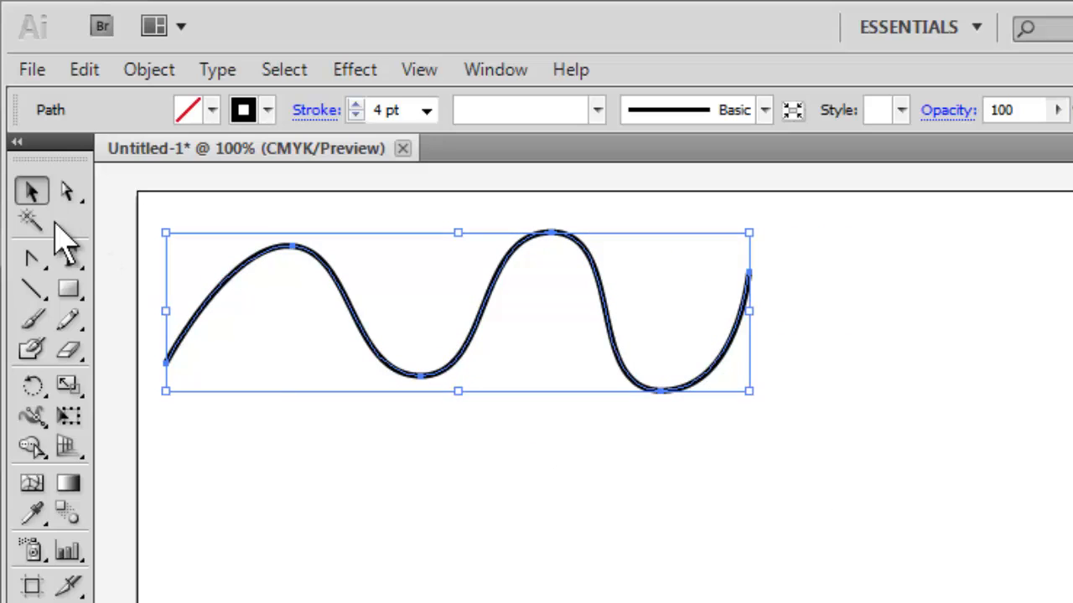
Step: Lower the first crest of the wave slightly and adjust its direction handle with the Direct Selection tool
{"action": "left_click", "coordinate": [68, 192]}
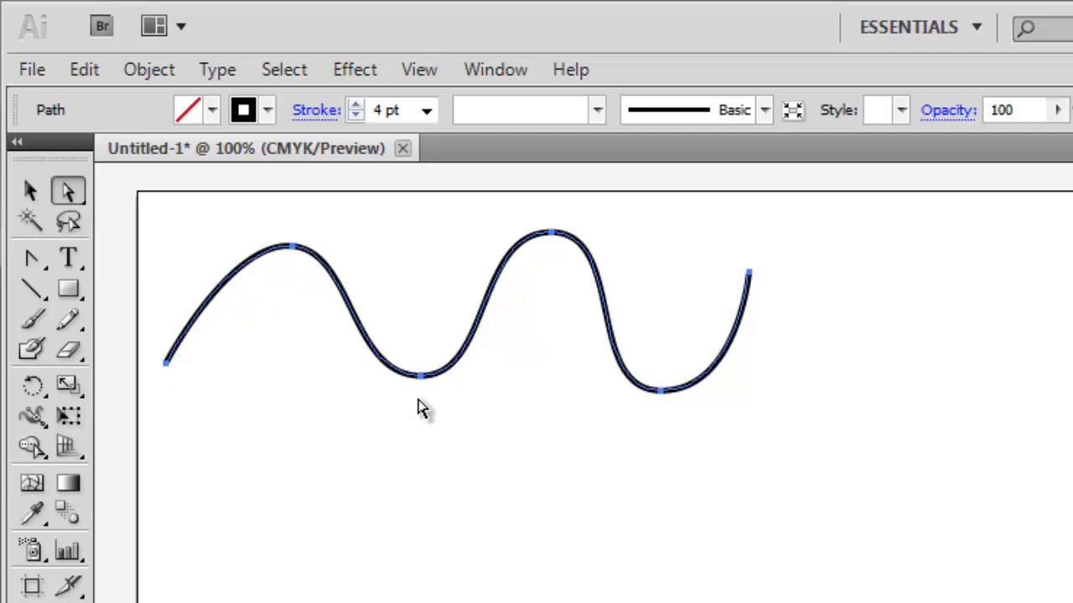
{"action": "left_click", "coordinate": [294, 252]}
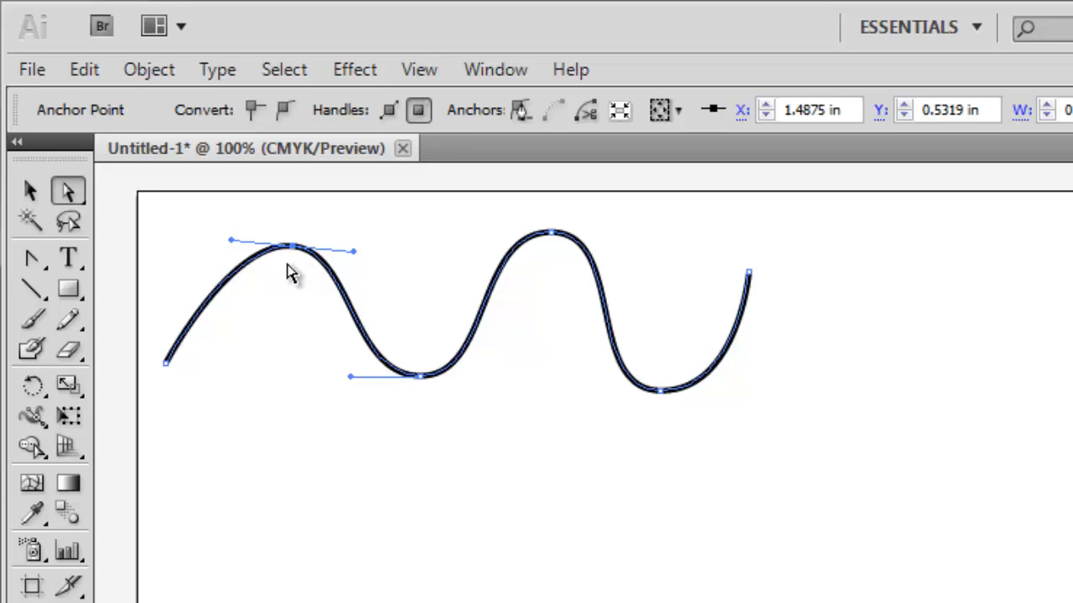
{"action": "mouse_move", "coordinate": [354, 253]}
{"action": "left_mouse_down"}
{"action": "mouse_move", "coordinate": [297, 249]}
{"action": "mouse_move", "coordinate": [299, 271]}
{"action": "mouse_move", "coordinate": [353, 259]}
{"action": "mouse_move", "coordinate": [349, 241]}
{"action": "left_mouse_up"}
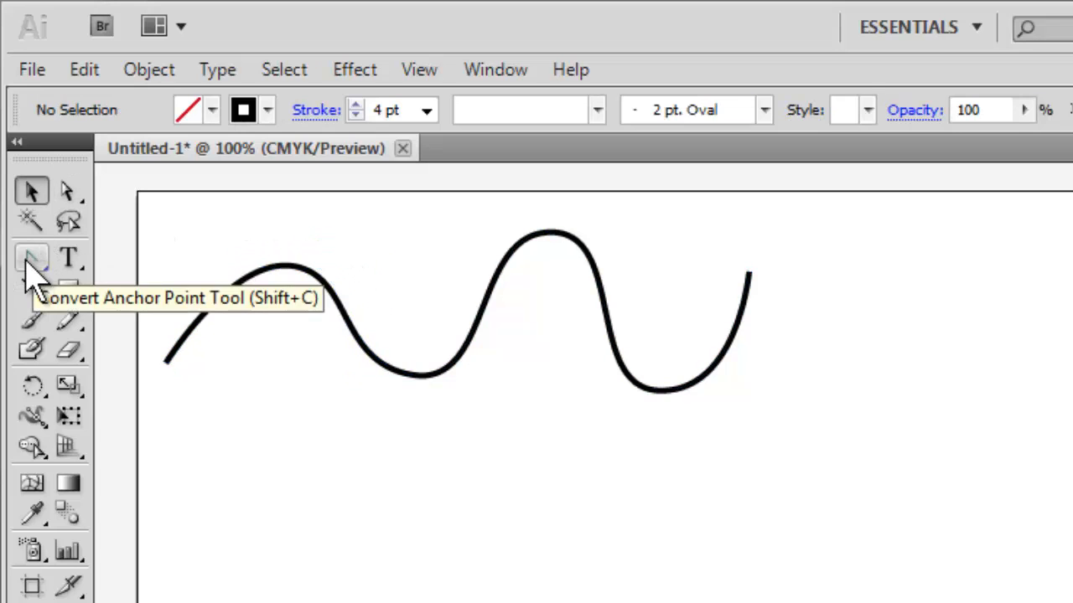
Step: Move the whole wavy path down and to the right with the Selection tool to clear the artboard's upper-left area
{"action": "left_click", "coordinate": [30, 260]}
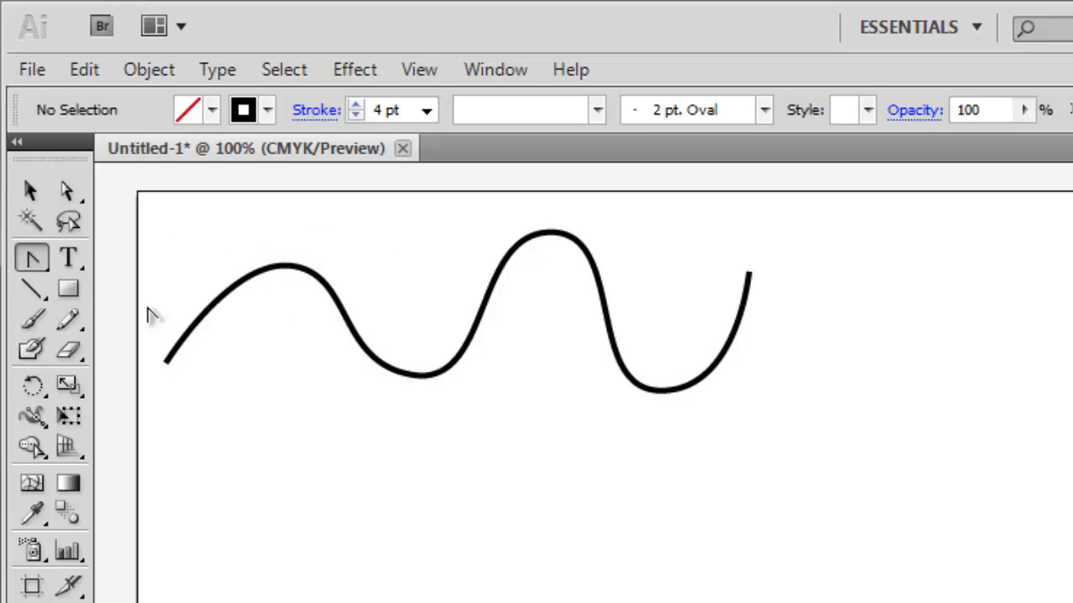
{"action": "left_click", "coordinate": [30, 195]}
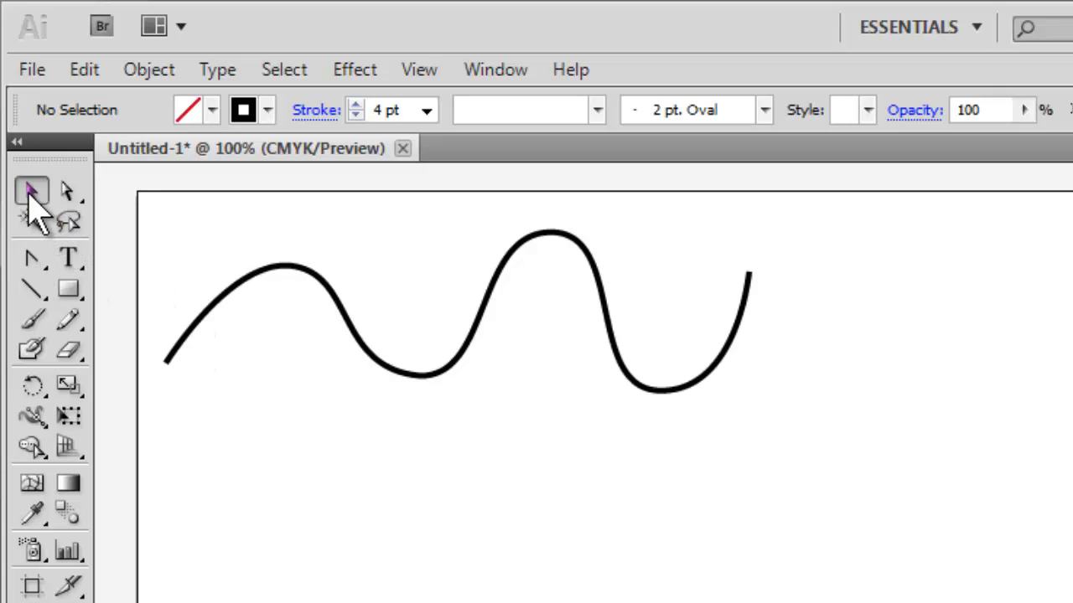
{"action": "mouse_move", "coordinate": [245, 274]}
{"action": "left_mouse_down"}
{"action": "mouse_move", "coordinate": [341, 375]}
{"action": "mouse_move", "coordinate": [591, 565]}
{"action": "mouse_move", "coordinate": [703, 602]}
{"action": "left_mouse_up"}
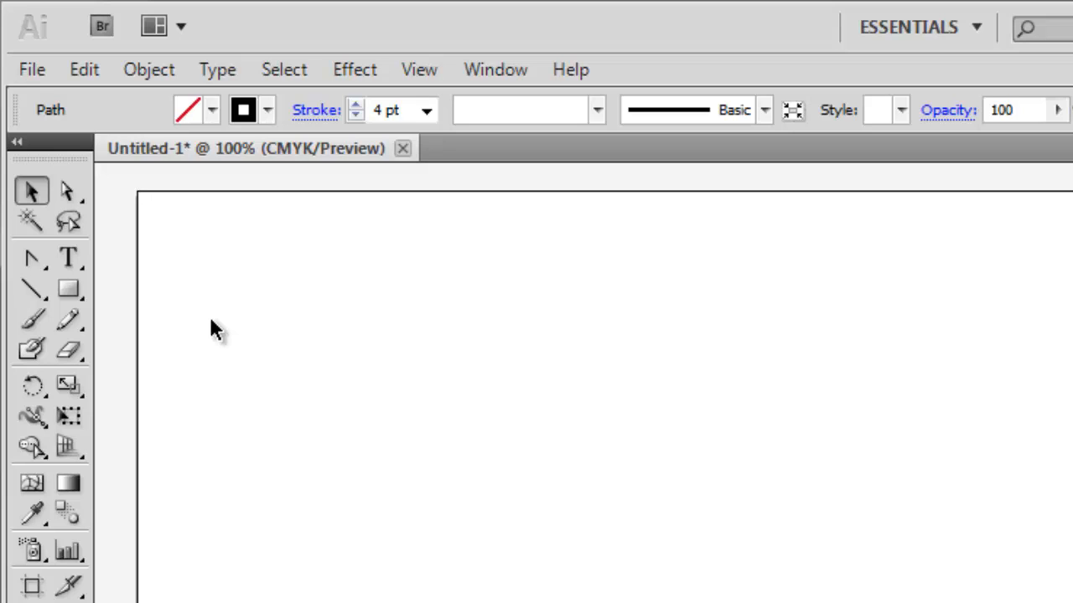
Step: Draw a six-anchor wavy path with the Pen tool, pulling handles from the four inner anchors and ending at about X 6.03 in, Y 0.88 in, and move it toward the lower right
{"action": "left_click", "coordinate": [34, 263]}
{"action": "left_click", "coordinate": [35, 270]}
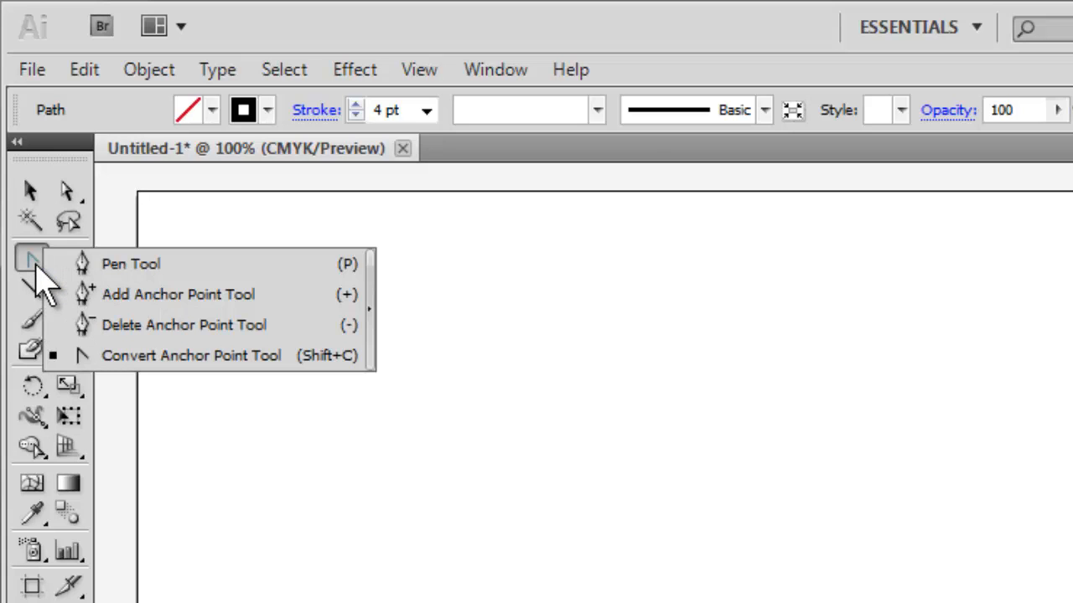
{"action": "left_click", "coordinate": [130, 265]}
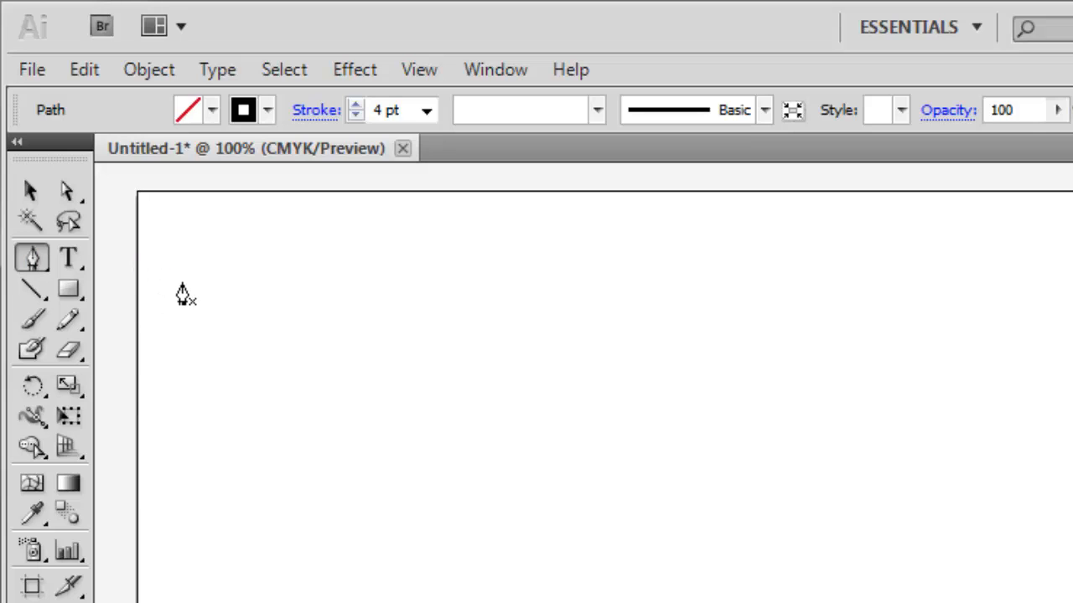
{"action": "left_click", "coordinate": [208, 389]}
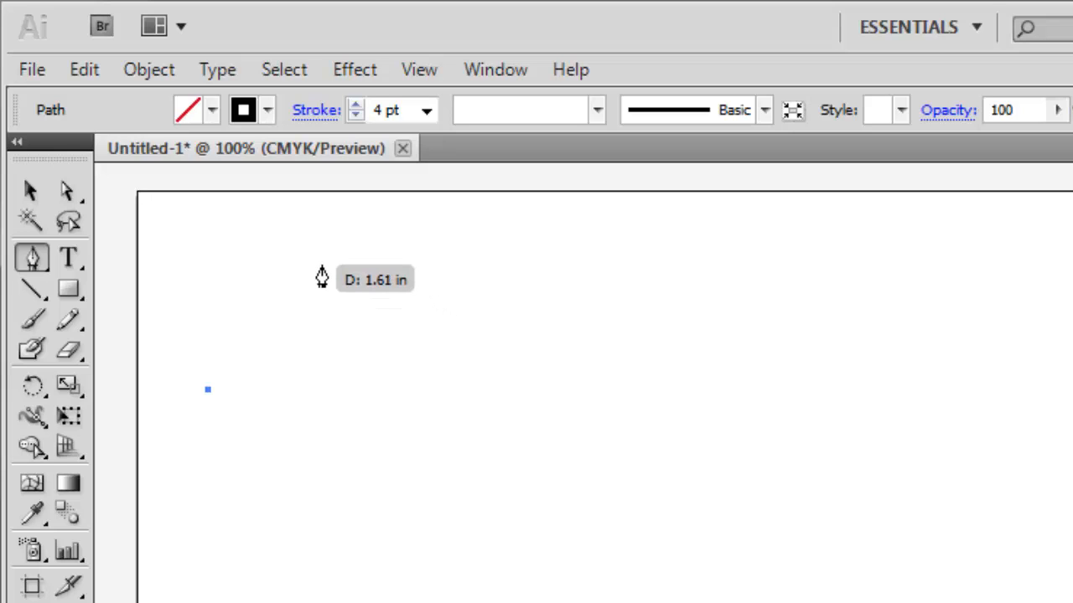
{"action": "left_click_drag", "start_coordinate": [315, 269], "coordinate": [412, 259]}
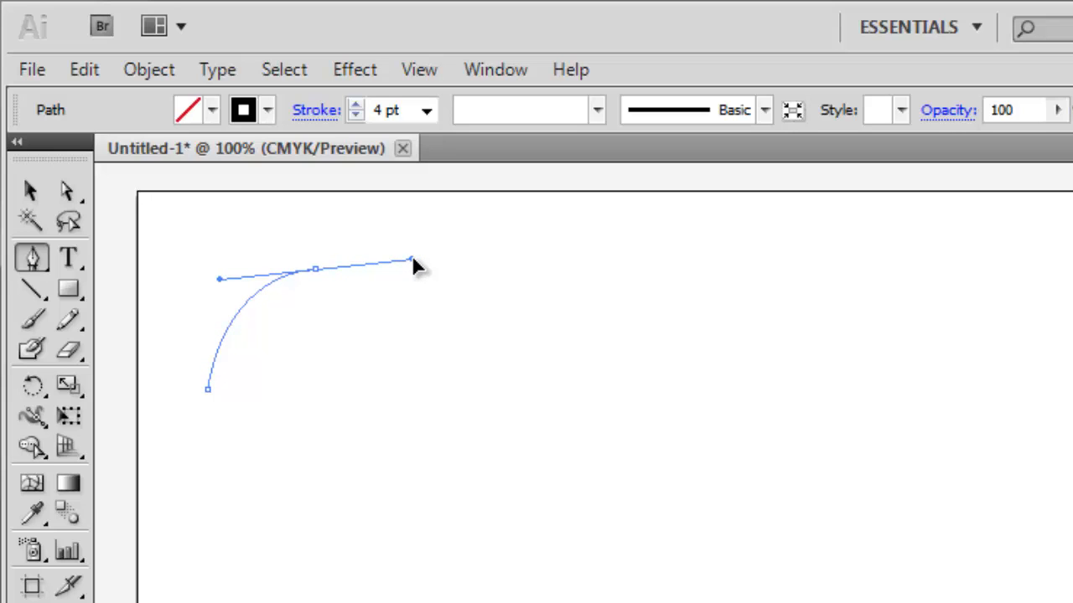
{"action": "left_click_drag", "start_coordinate": [412, 260], "coordinate": [411, 260]}
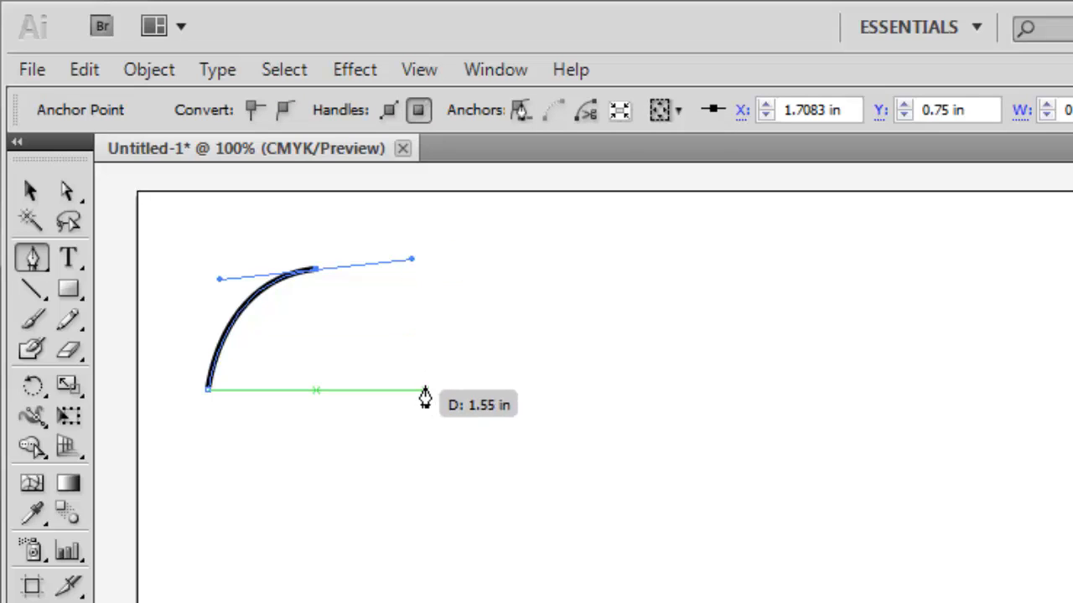
{"action": "left_click_drag", "start_coordinate": [424, 390], "coordinate": [518, 391]}
{"action": "left_click_drag", "start_coordinate": [576, 286], "coordinate": [647, 282]}
{"action": "left_click_drag", "start_coordinate": [670, 382], "coordinate": [745, 381]}
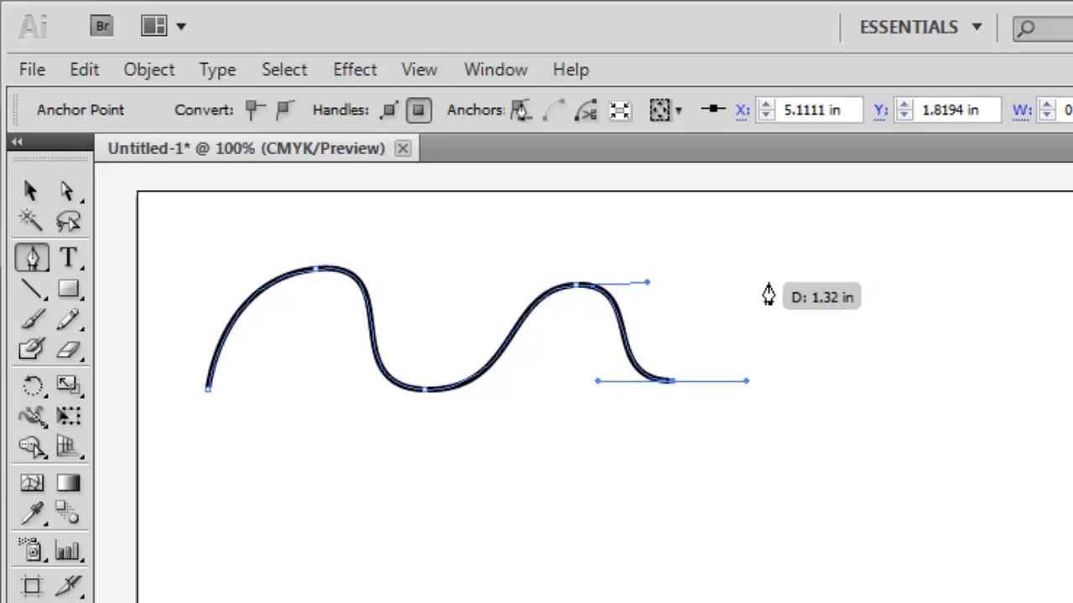
{"action": "left_click", "coordinate": [767, 283]}
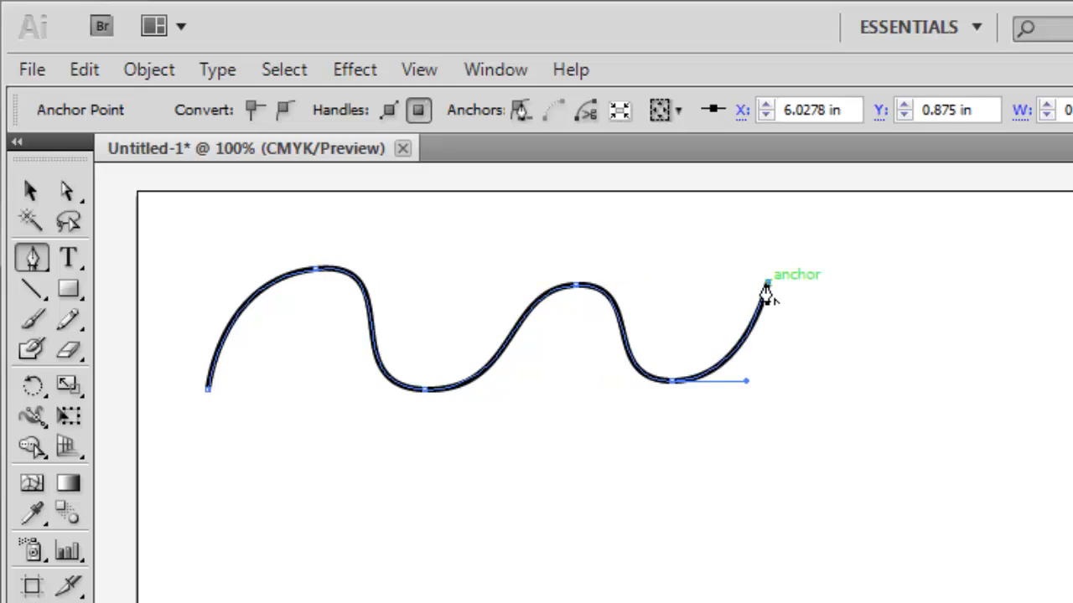
{"action": "left_click", "coordinate": [32, 193]}
{"action": "mouse_move", "coordinate": [256, 304]}
{"action": "left_mouse_down"}
{"action": "mouse_move", "coordinate": [653, 438]}
{"action": "mouse_move", "coordinate": [695, 586]}
{"action": "mouse_move", "coordinate": [687, 593]}
{"action": "left_mouse_up"}
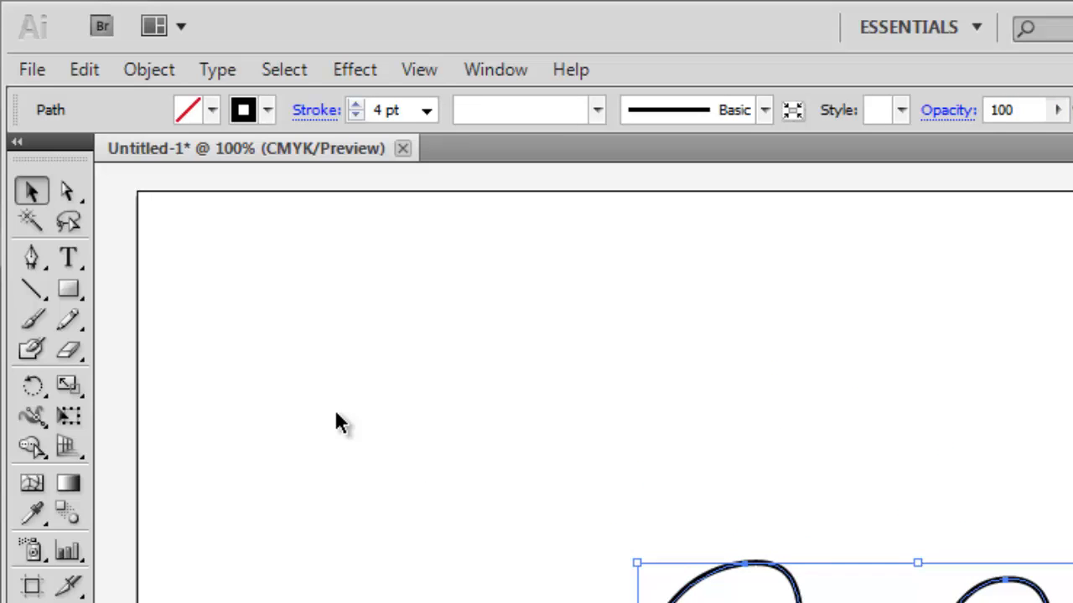
Step: Draw a three-anchor S-curve with the Pen tool, its smooth middle anchor at about X 1.74 in, Y 1.58 in, and move it to the right
{"action": "left_click", "coordinate": [34, 259]}
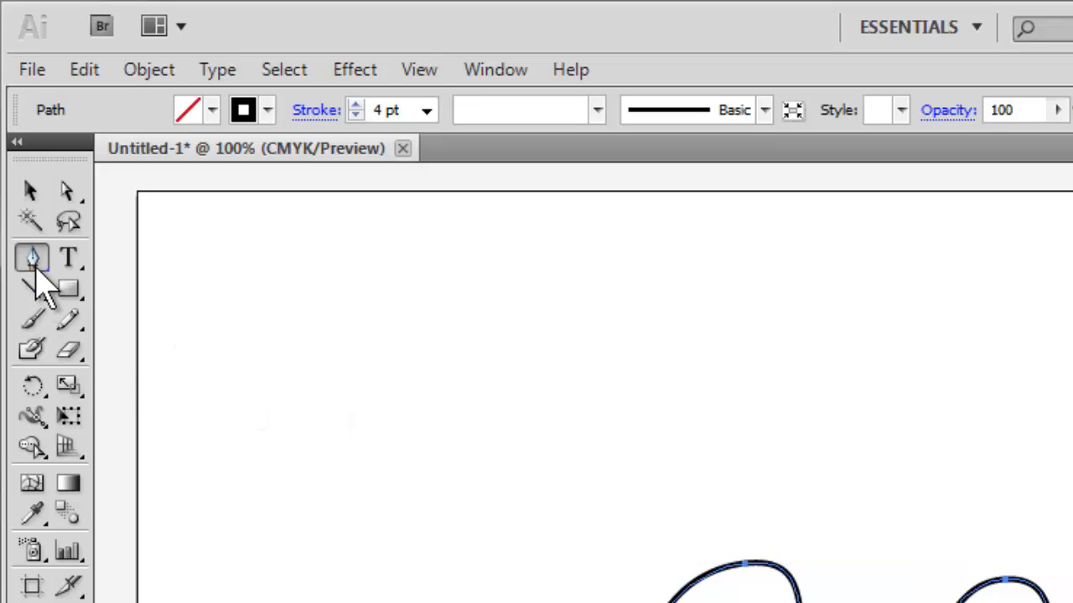
{"action": "left_click", "coordinate": [217, 487]}
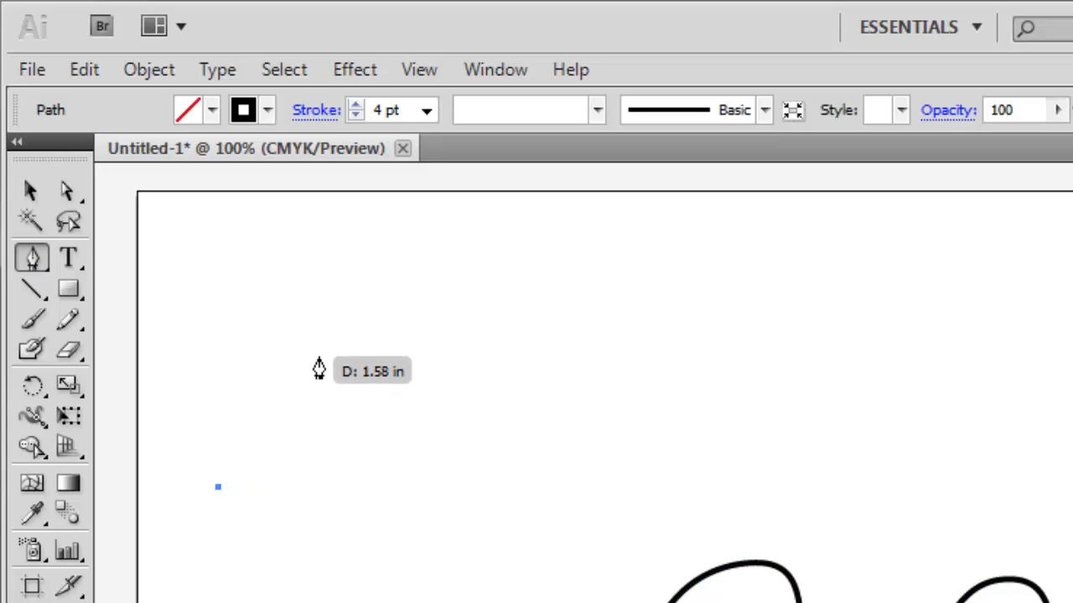
{"action": "left_click_drag", "start_coordinate": [319, 358], "coordinate": [406, 346]}
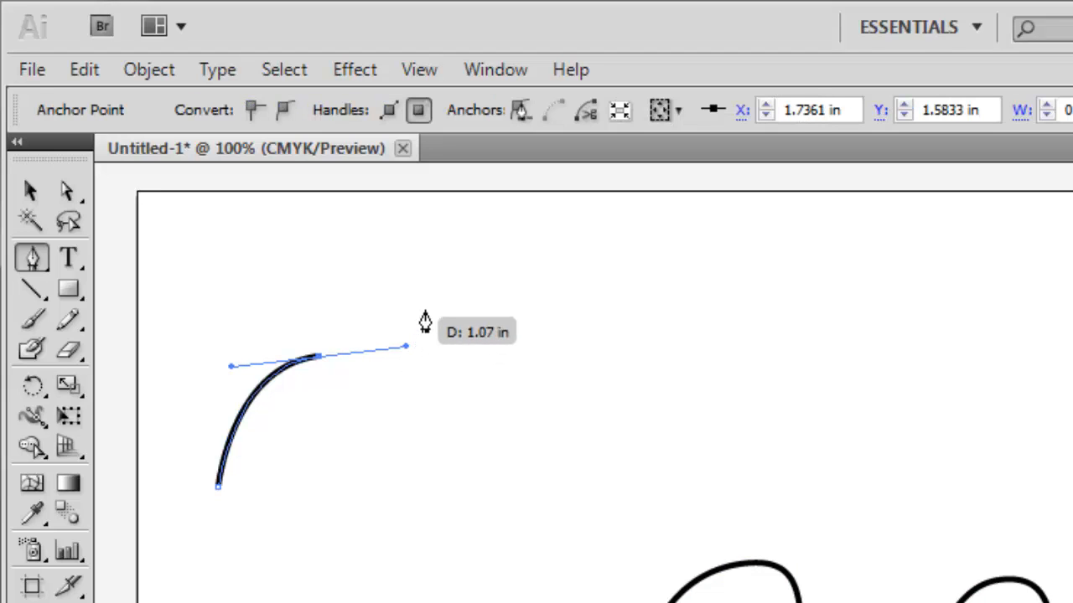
{"action": "left_click", "coordinate": [418, 233]}
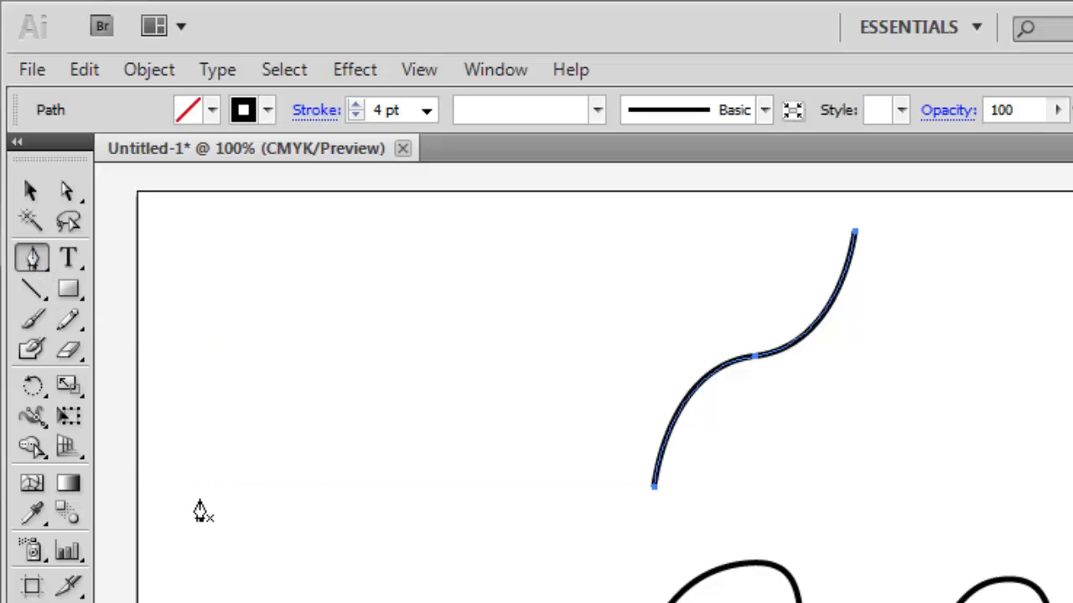
{"action": "left_click_drag", "start_coordinate": [196, 486], "coordinate": [196, 387]}
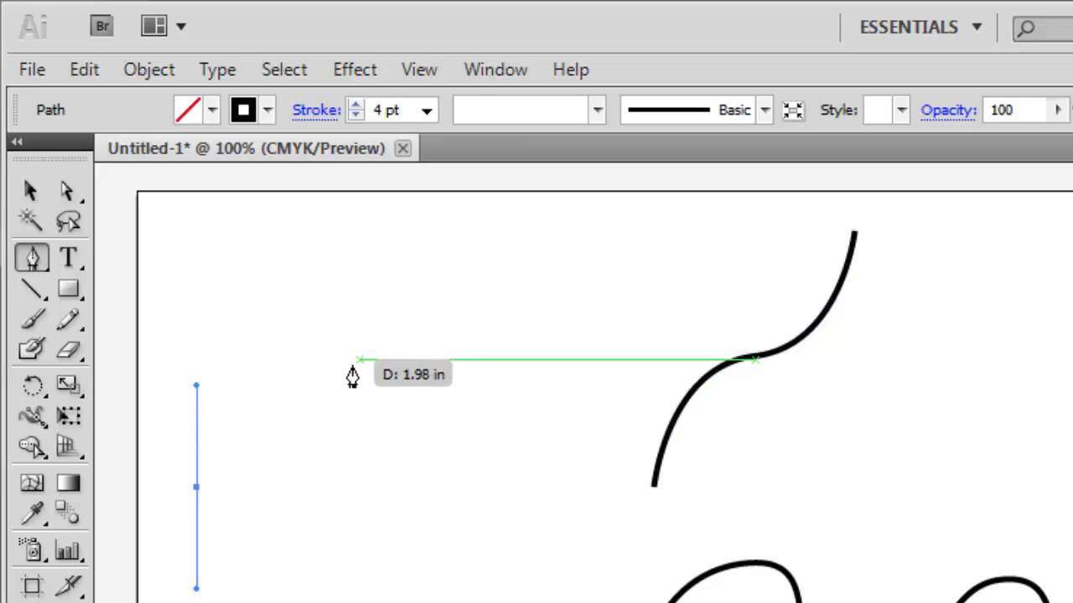
{"action": "left_click", "coordinate": [302, 363]}
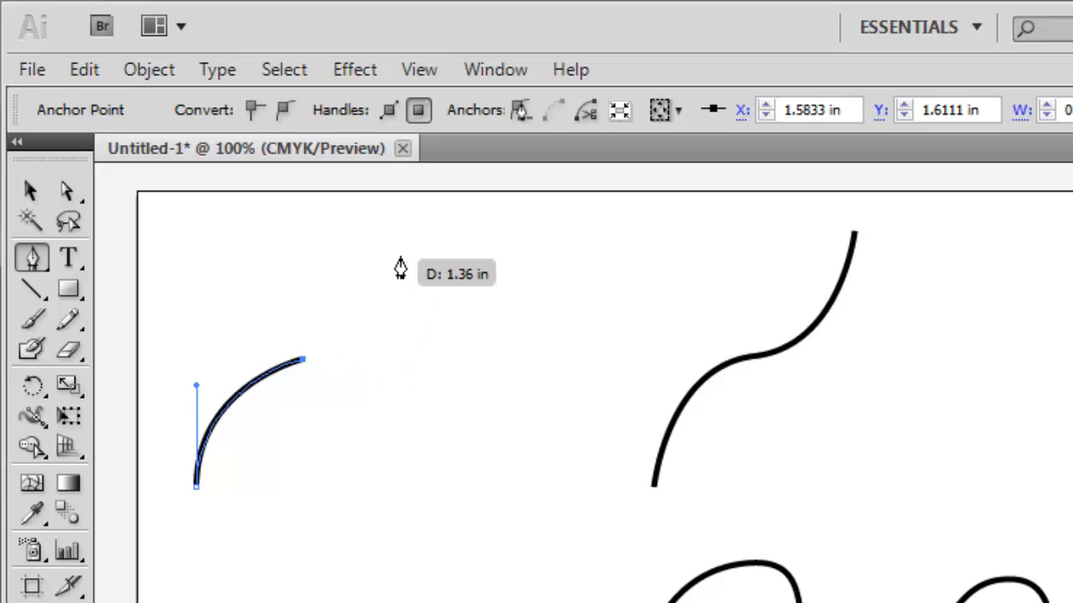
{"action": "left_click_drag", "start_coordinate": [392, 249], "coordinate": [392, 182]}
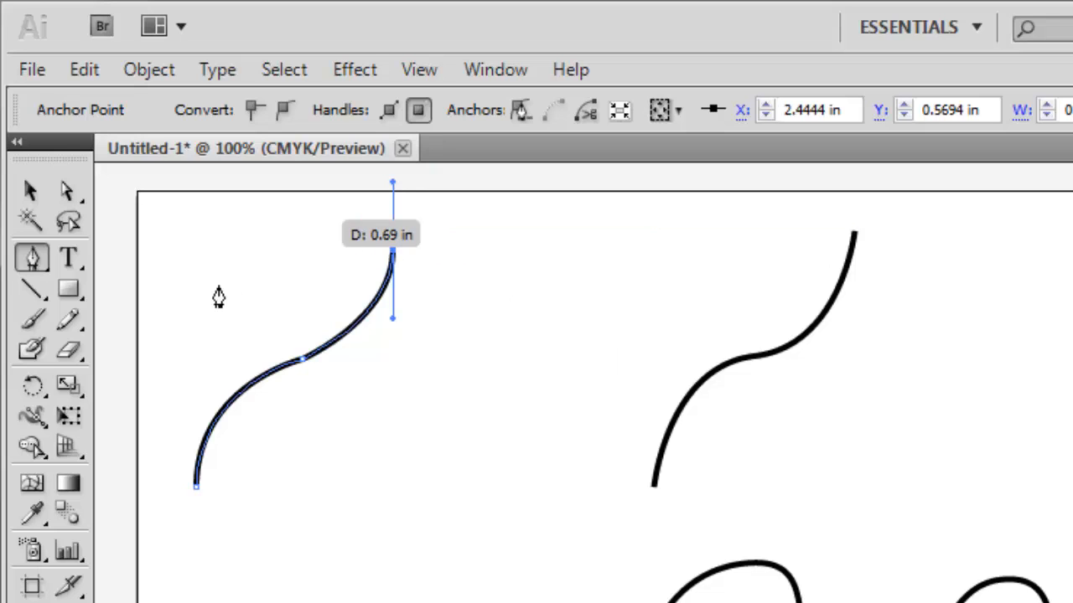
{"action": "left_click", "coordinate": [196, 334]}
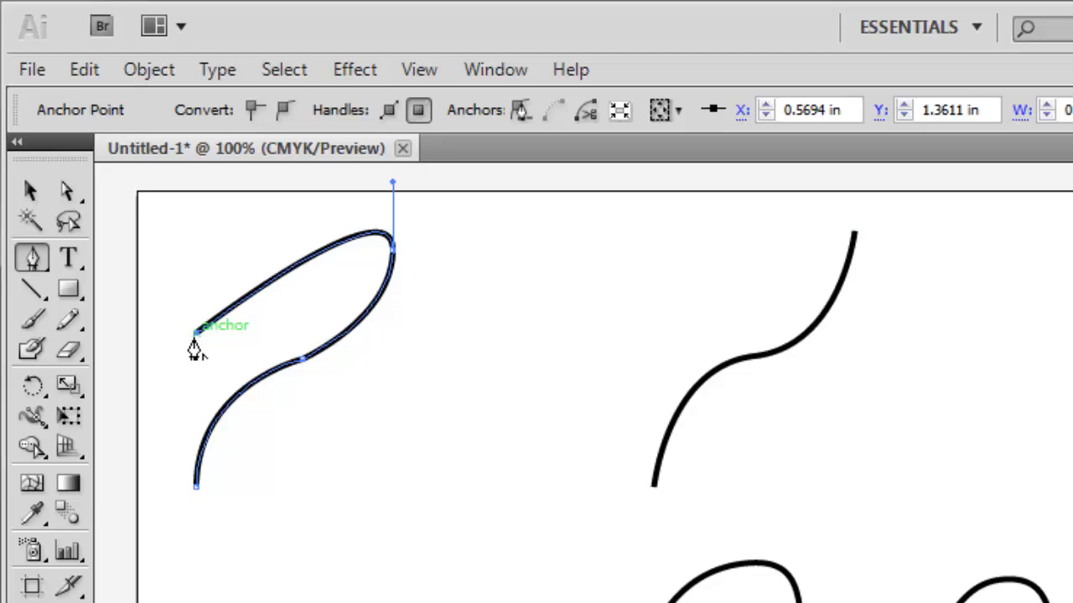
{"action": "left_click", "coordinate": [31, 192]}
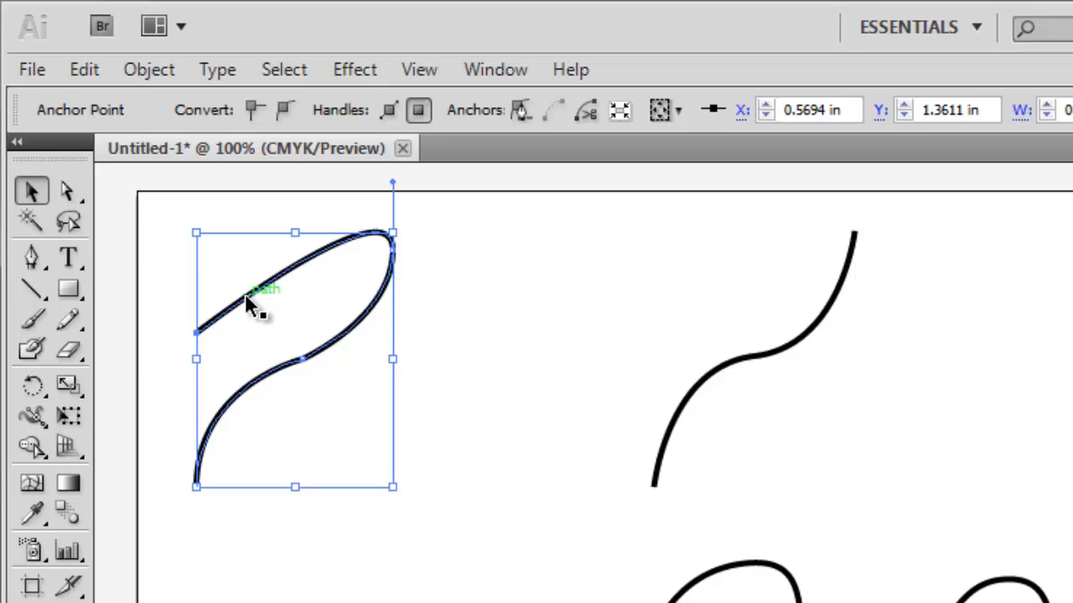
{"action": "key", "text": "ctrl+z"}
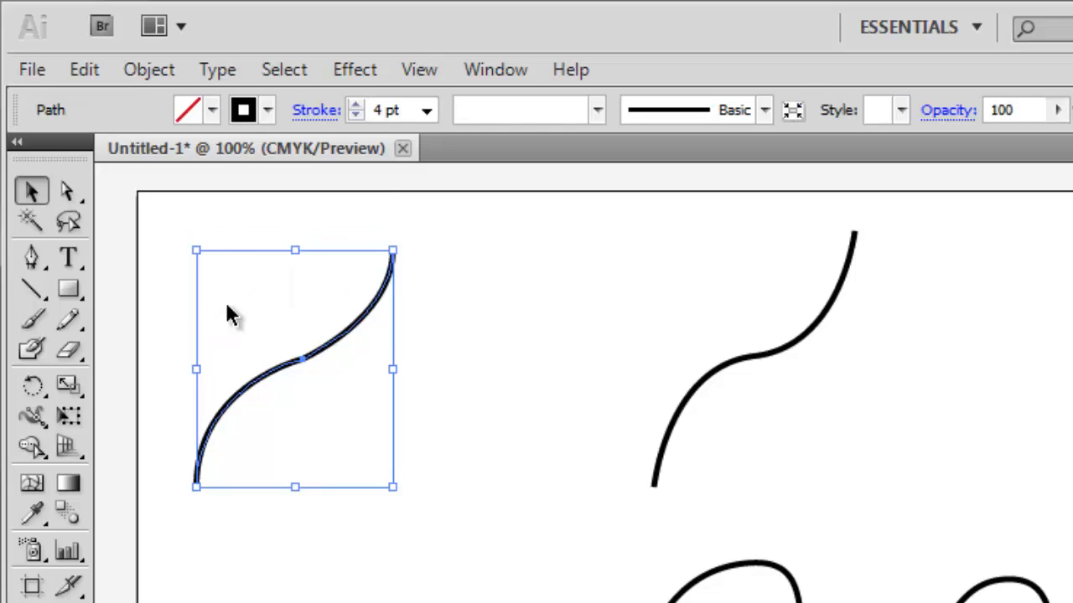
{"action": "key", "text": "Delete"}
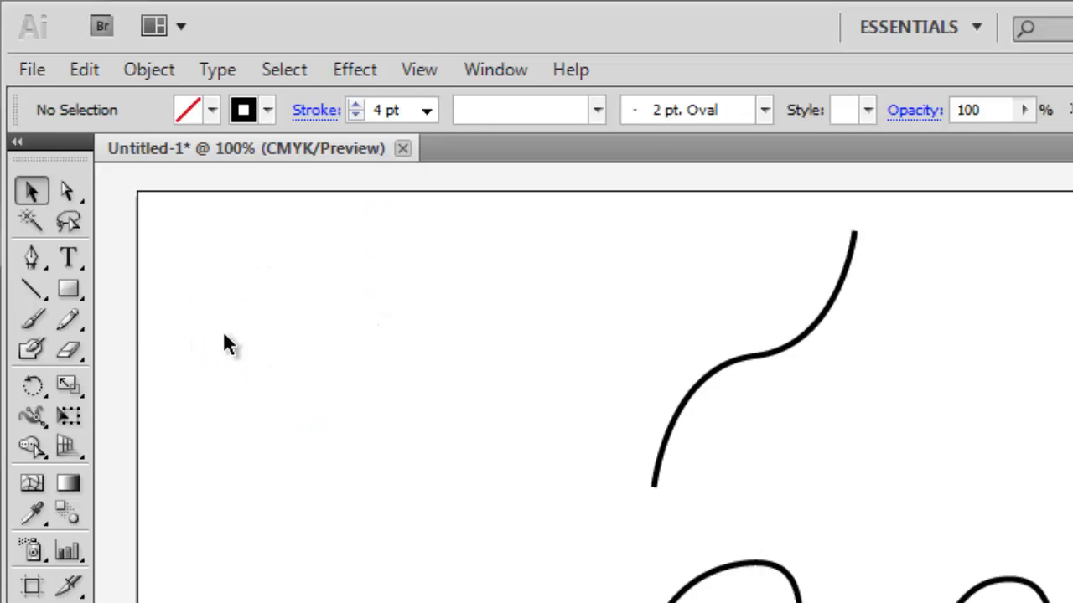
Step: Draw an open question-mark-shaped path with four Pen tool anchors, ending at about X 1.40 in, Y 1.68 in with a vertical handle, and deselect it
{"action": "left_click", "coordinate": [32, 260]}
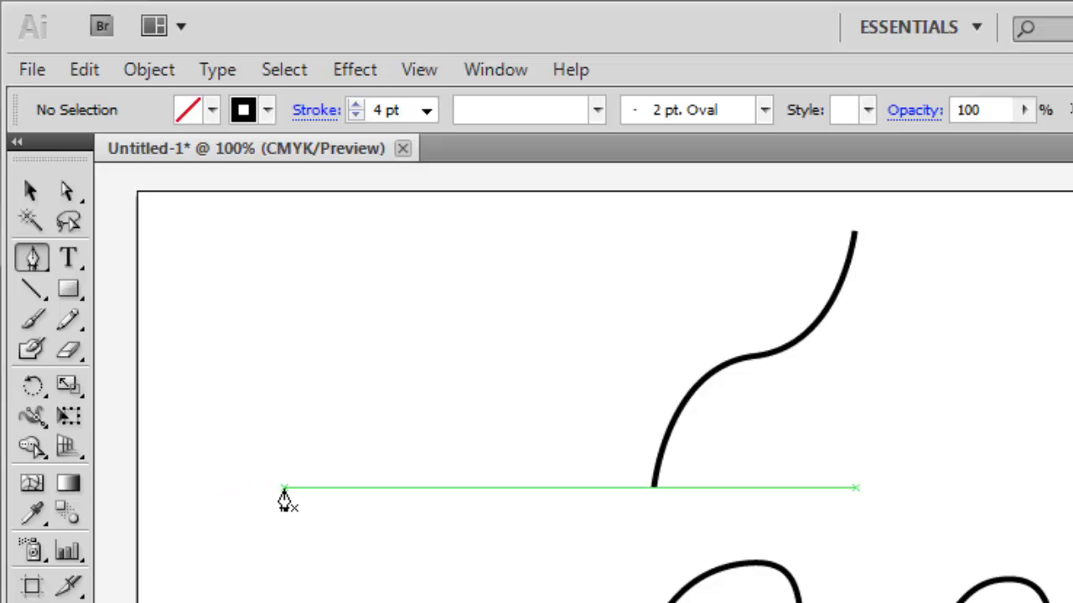
{"action": "left_click_drag", "start_coordinate": [283, 486], "coordinate": [284, 411]}
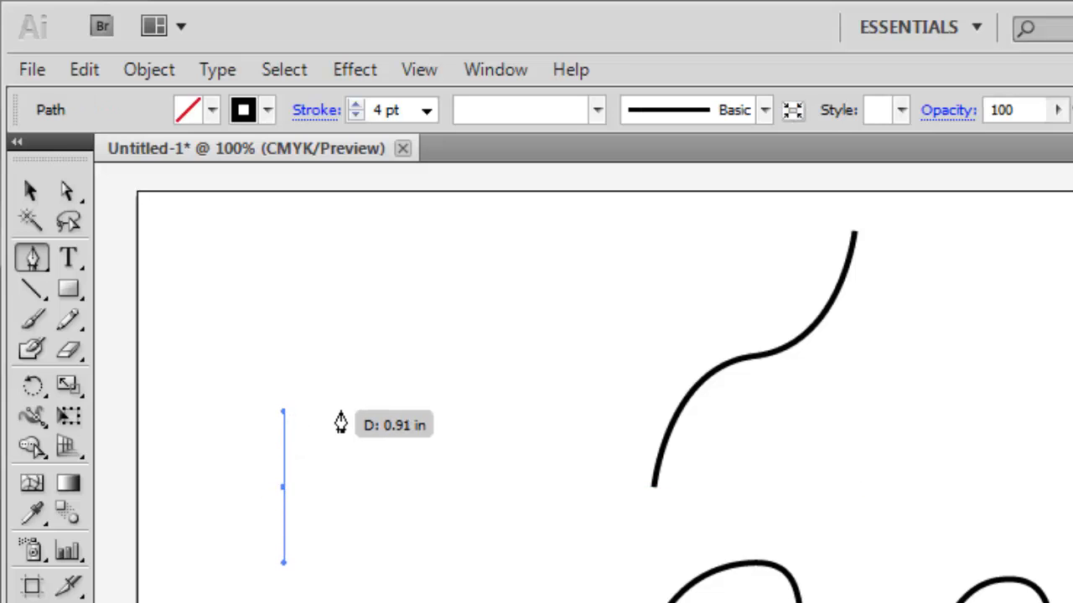
{"action": "left_click", "coordinate": [340, 411]}
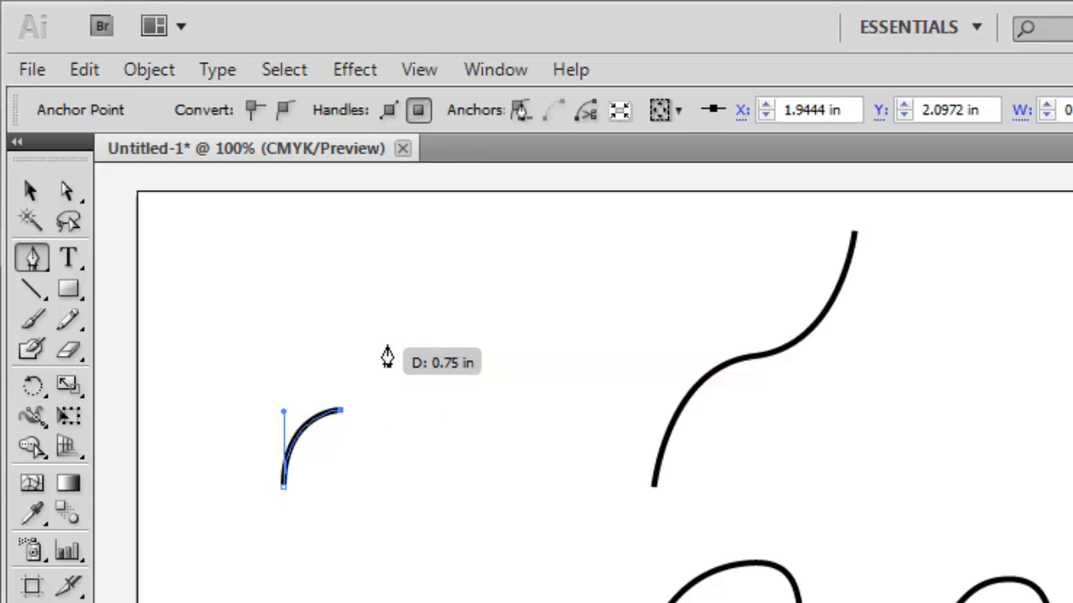
{"action": "left_click_drag", "start_coordinate": [382, 360], "coordinate": [390, 318]}
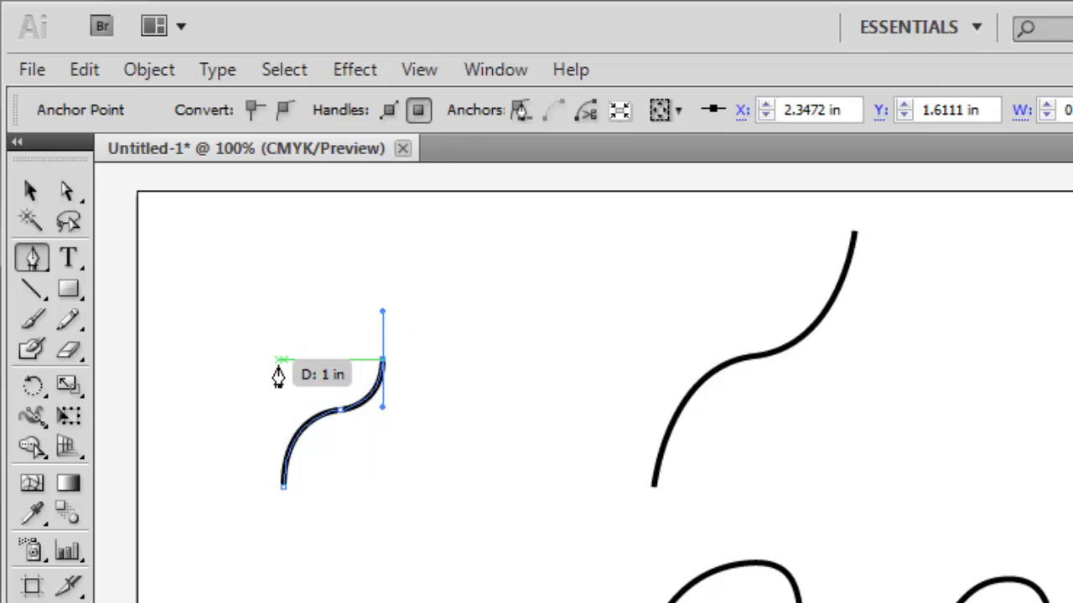
{"action": "left_click_drag", "start_coordinate": [279, 369], "coordinate": [284, 431]}
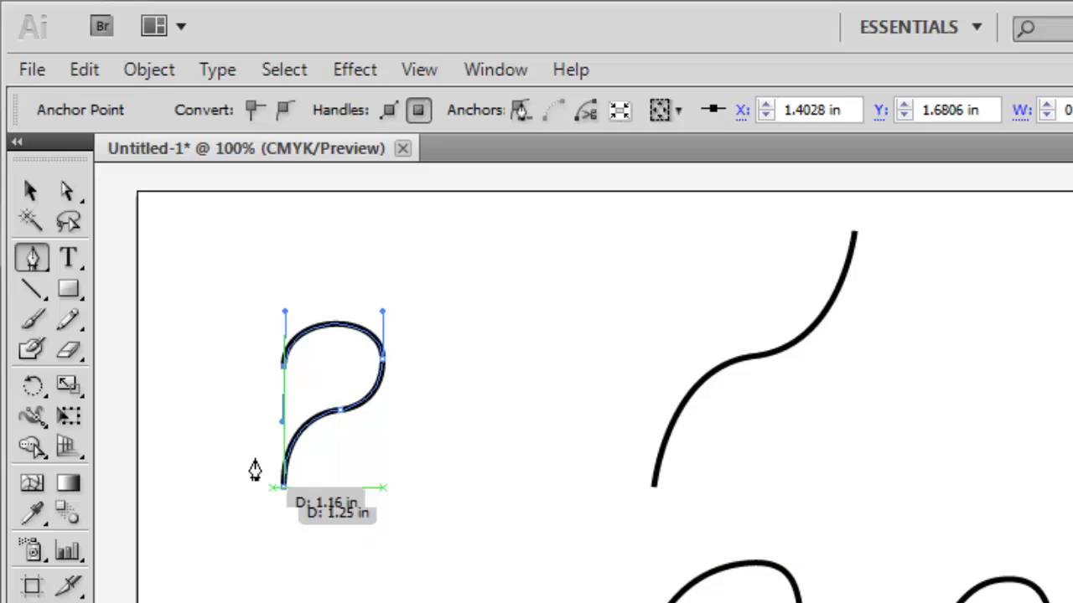
{"action": "left_click", "coordinate": [28, 192]}
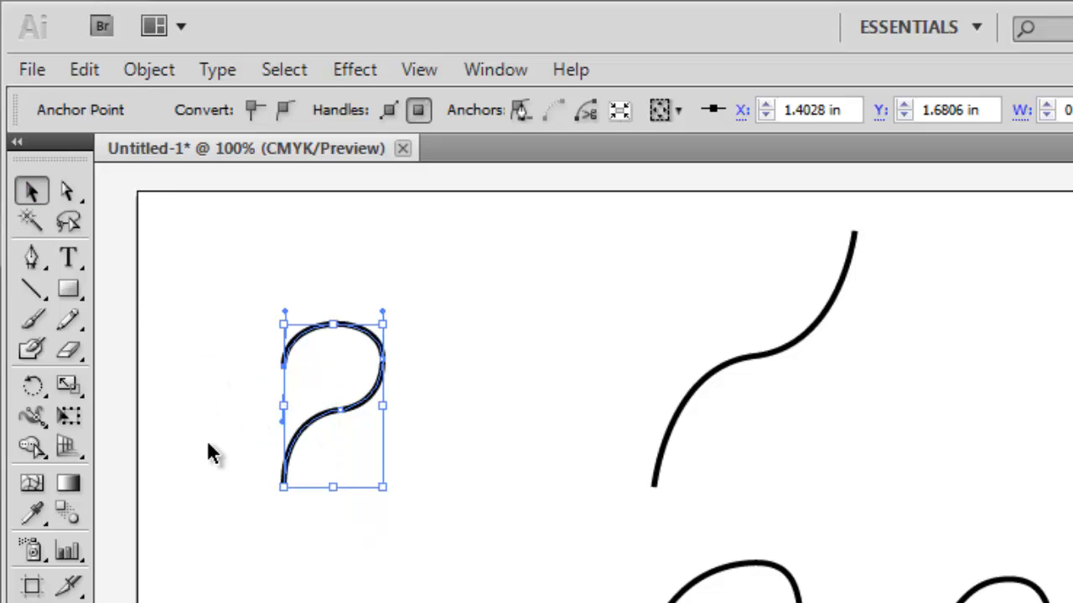
{"action": "left_click", "coordinate": [207, 511]}
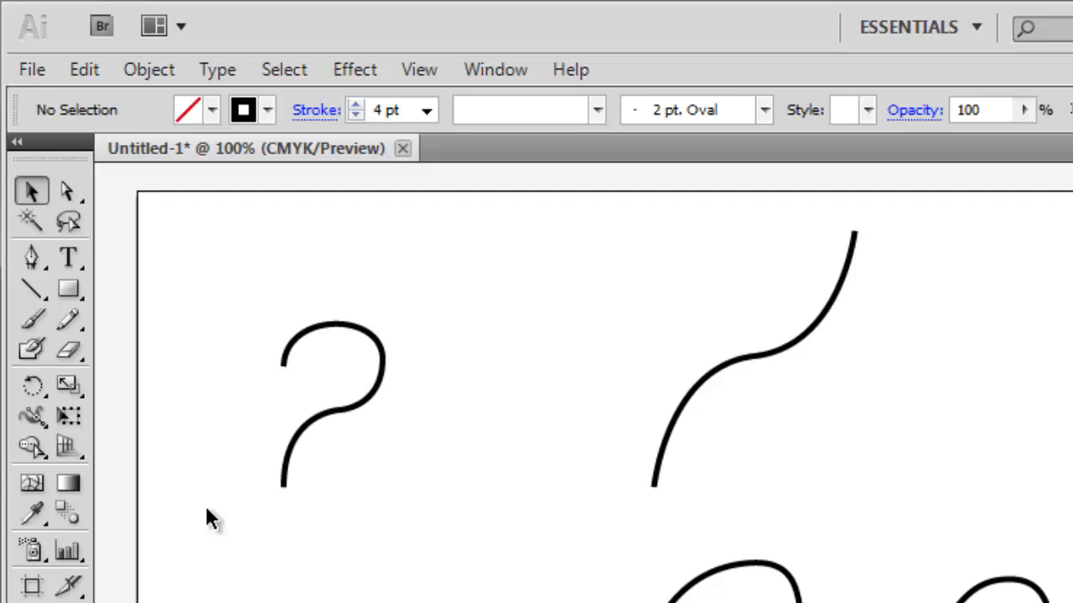
Step: Move the question-mark-shaped path to the far right and bring the S-curve back to the artboard's left area
{"action": "left_click_drag", "start_coordinate": [352, 412], "coordinate": [1036, 413]}
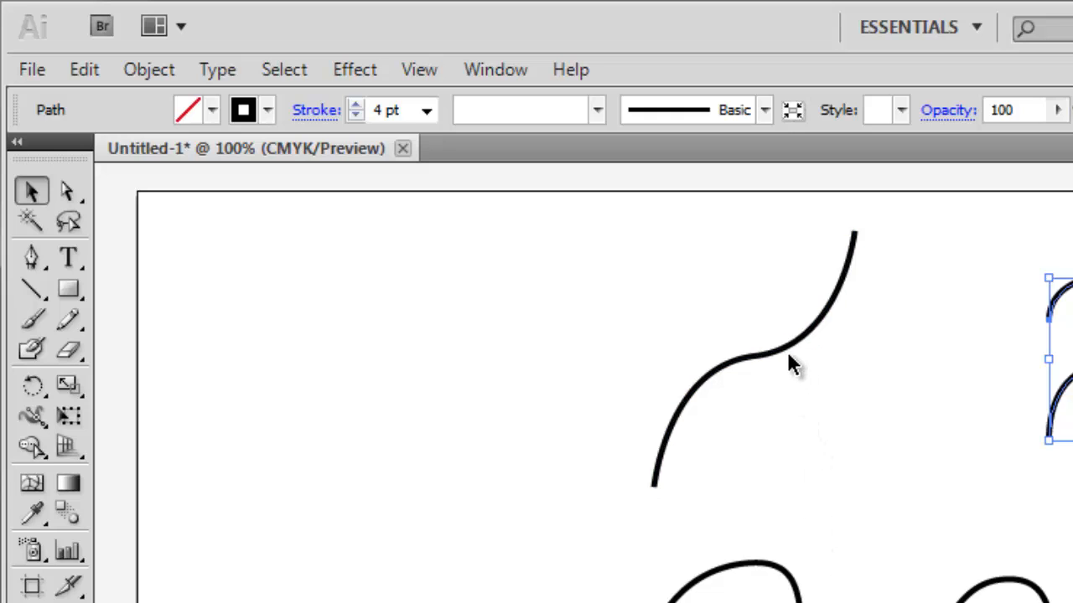
{"action": "left_click_drag", "start_coordinate": [786, 345], "coordinate": [390, 411]}
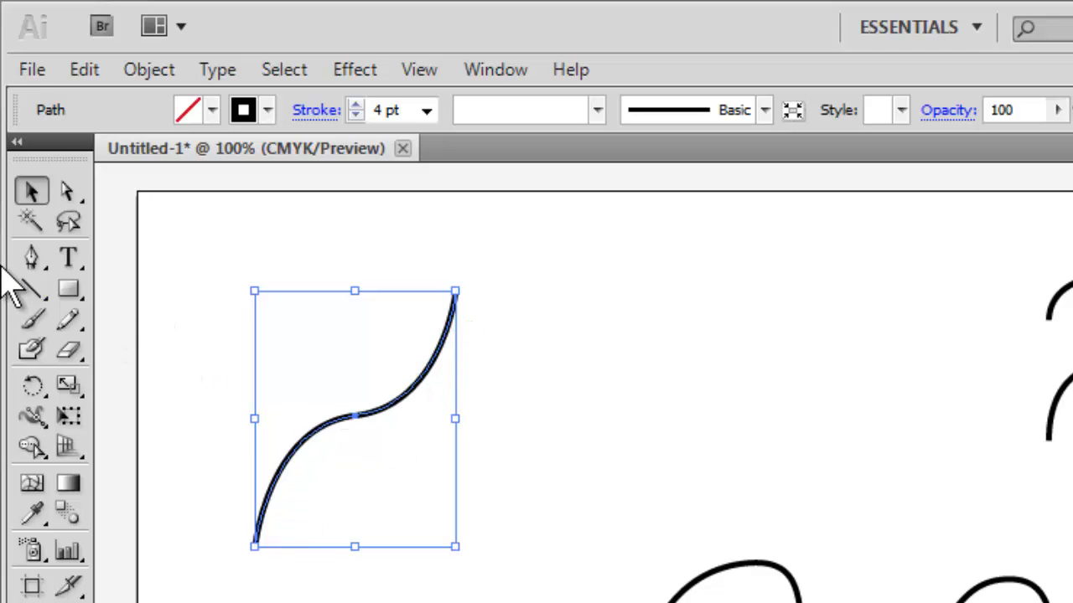
Step: Extend the S-curve from its upper end with smooth Pen anchors at about X 3.05, Y 2.32 in and X 1.81, Y 2.69 in, closing it at the lower end
{"action": "left_click", "coordinate": [31, 258]}
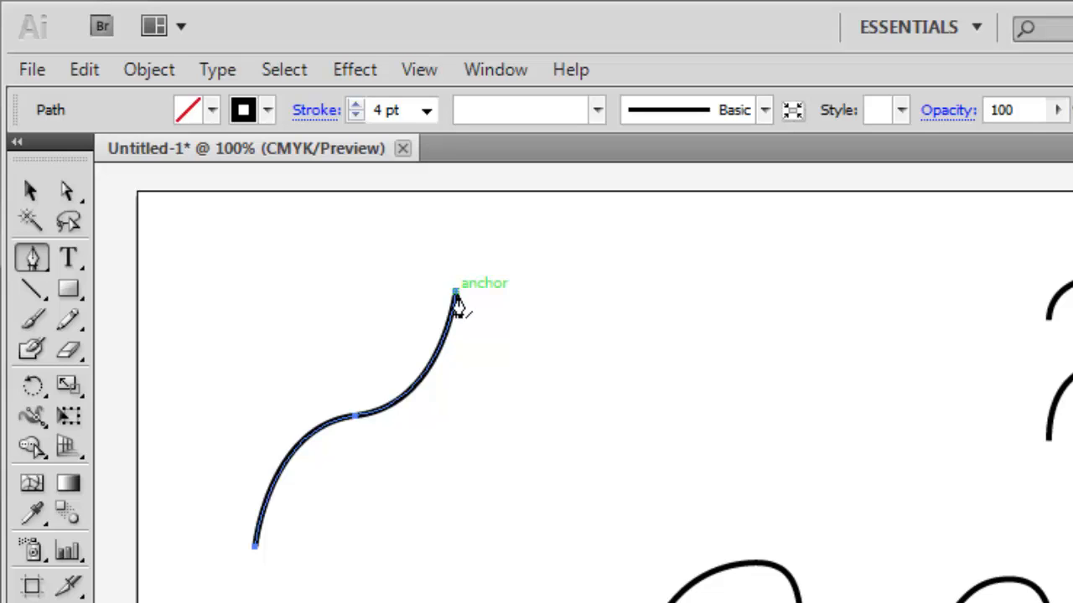
{"action": "left_click", "coordinate": [455, 295]}
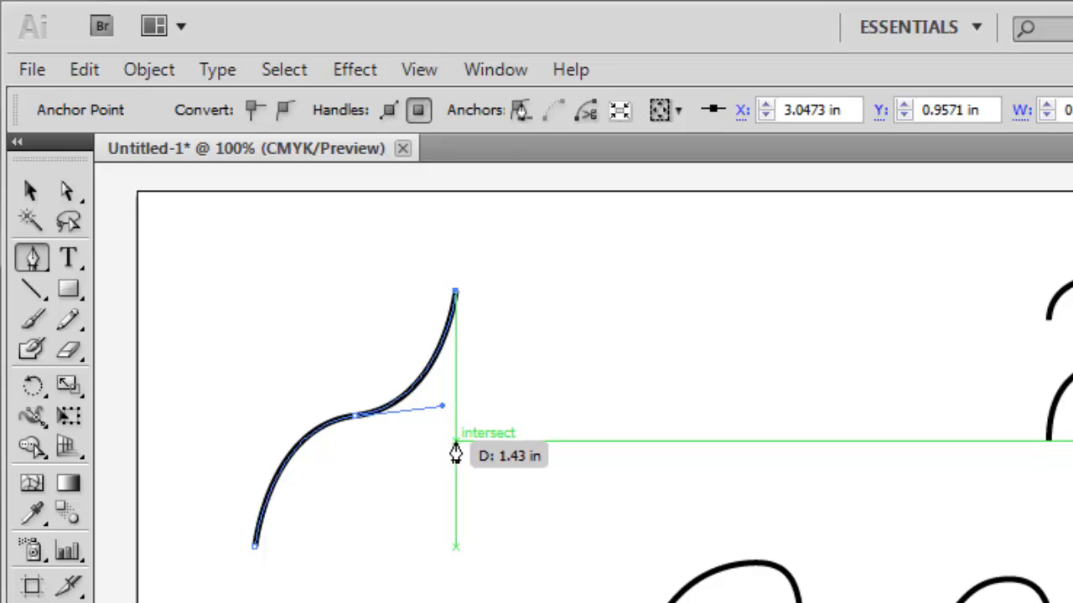
{"action": "left_click_drag", "start_coordinate": [455, 434], "coordinate": [415, 484]}
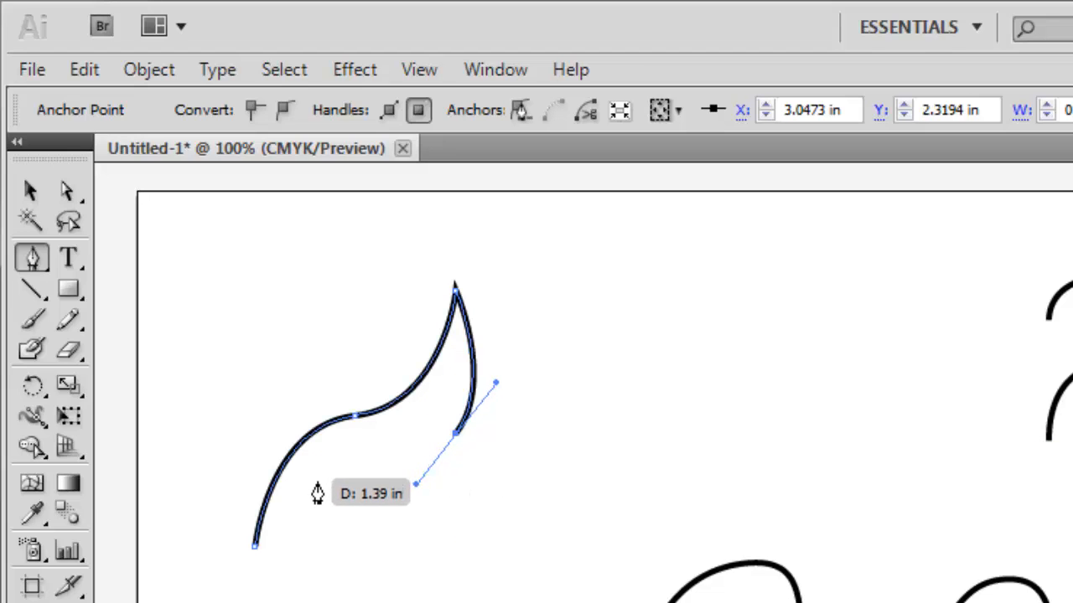
{"action": "left_click_drag", "start_coordinate": [326, 473], "coordinate": [302, 492]}
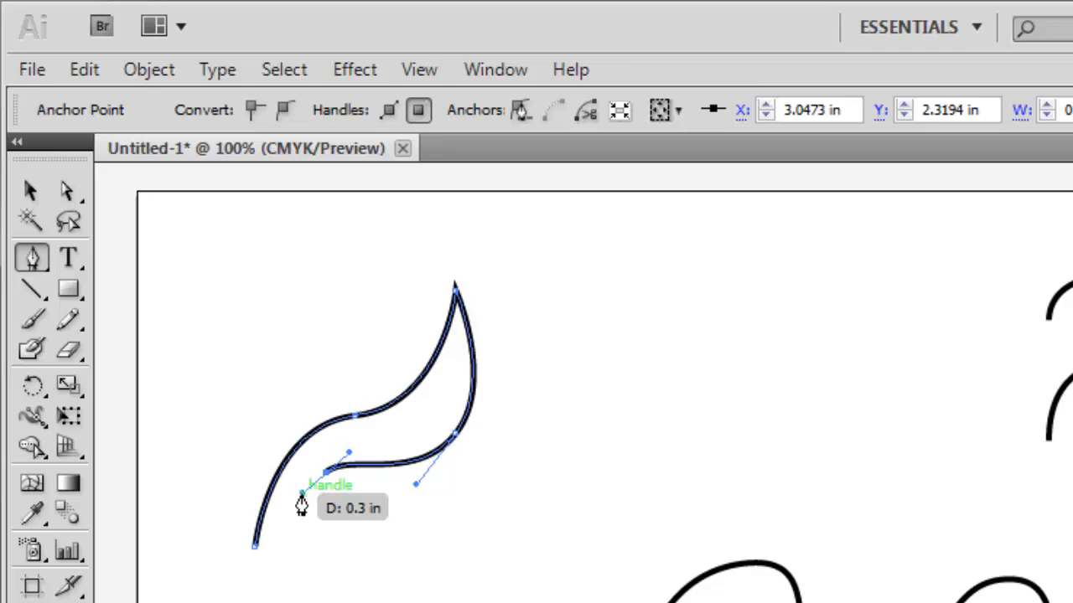
{"action": "left_click", "coordinate": [255, 553]}
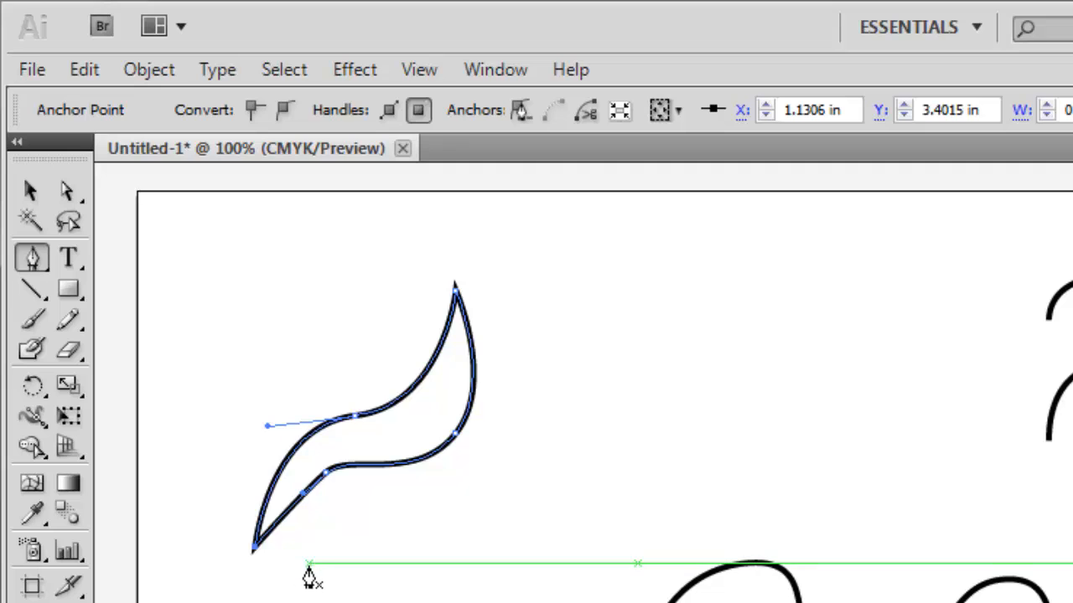
Step: Smooth the shape's lower edge by moving its anchors to about X 1.88, Y 2.57 in and X 2.97, Y 2.01 in, tilting the first anchor's handle, and deselect
{"action": "left_click", "coordinate": [65, 191]}
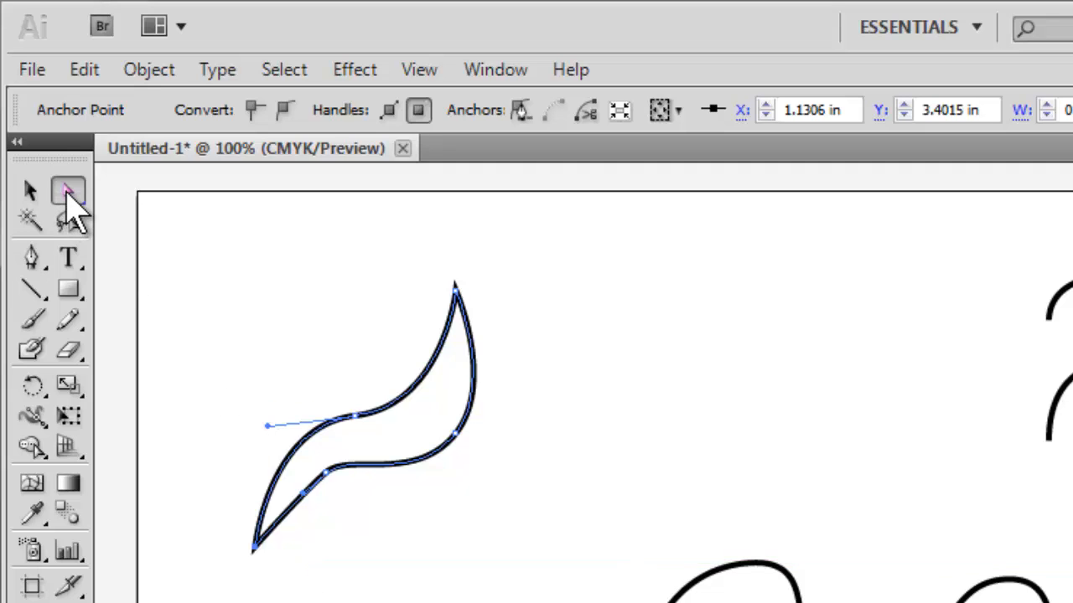
{"action": "left_click_drag", "start_coordinate": [330, 473], "coordinate": [332, 456]}
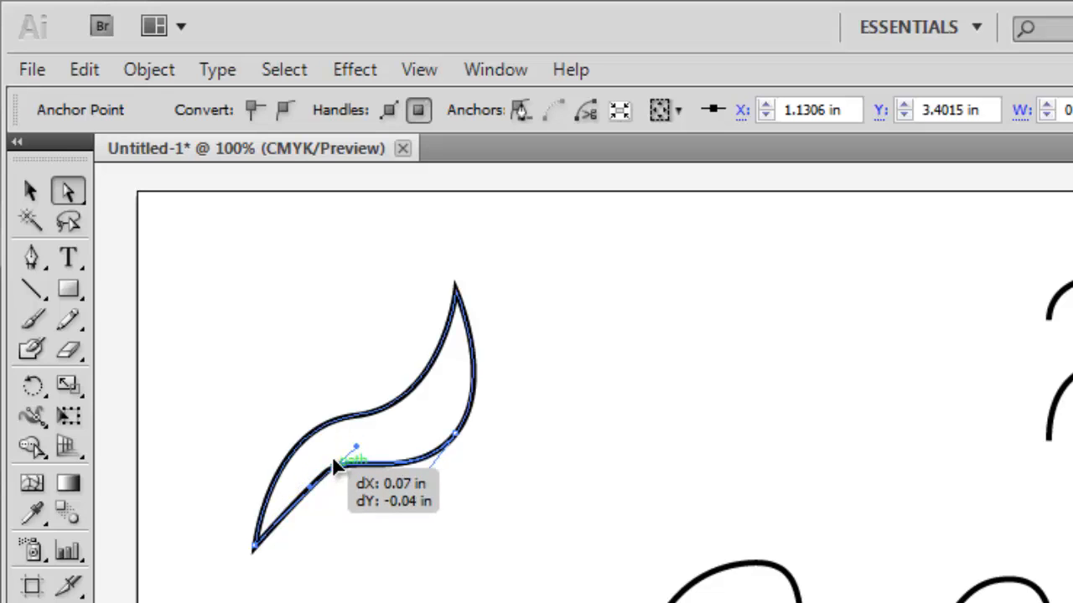
{"action": "left_click_drag", "start_coordinate": [455, 434], "coordinate": [449, 401]}
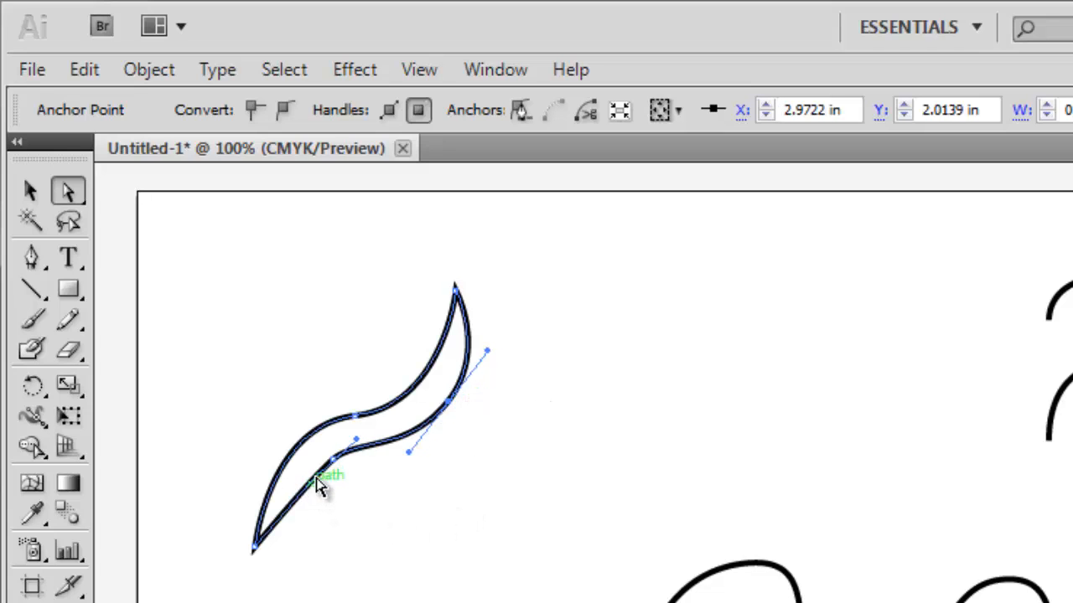
{"action": "left_click", "coordinate": [336, 463]}
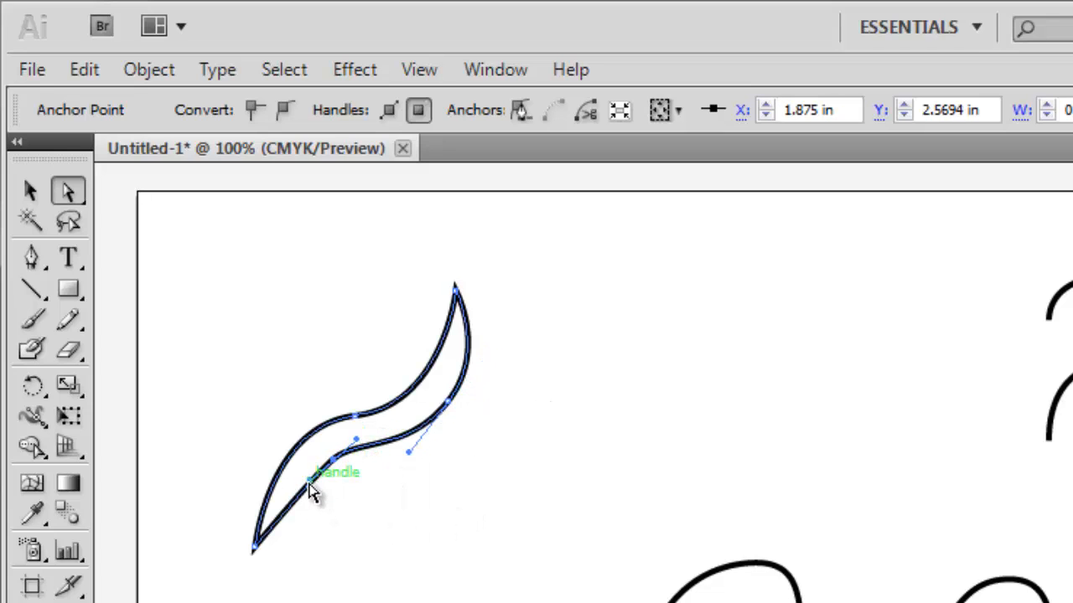
{"action": "left_click_drag", "start_coordinate": [299, 469], "coordinate": [304, 473]}
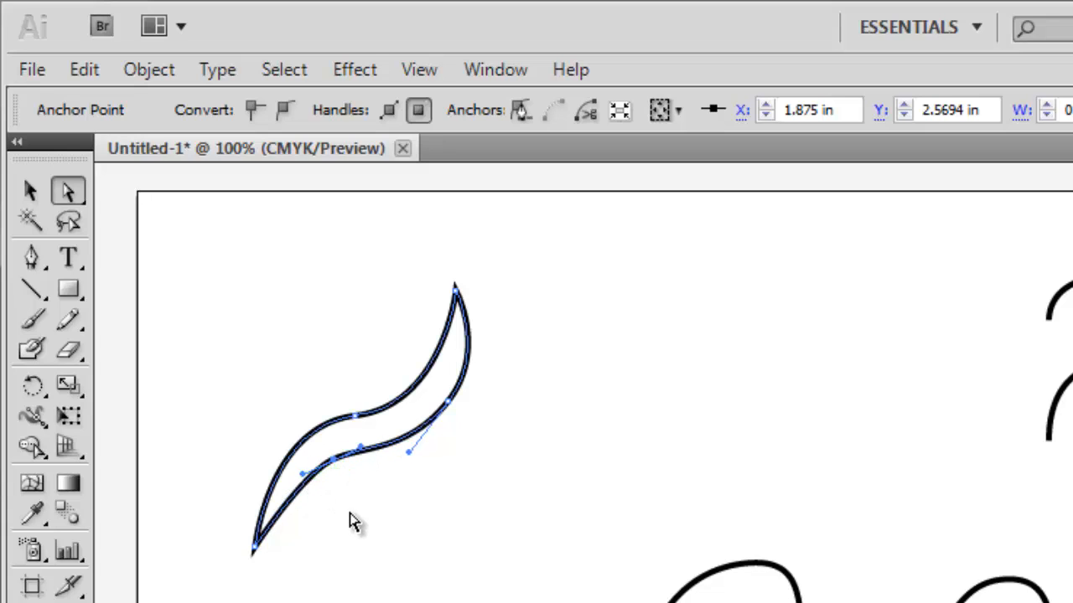
{"action": "left_click", "coordinate": [363, 535]}
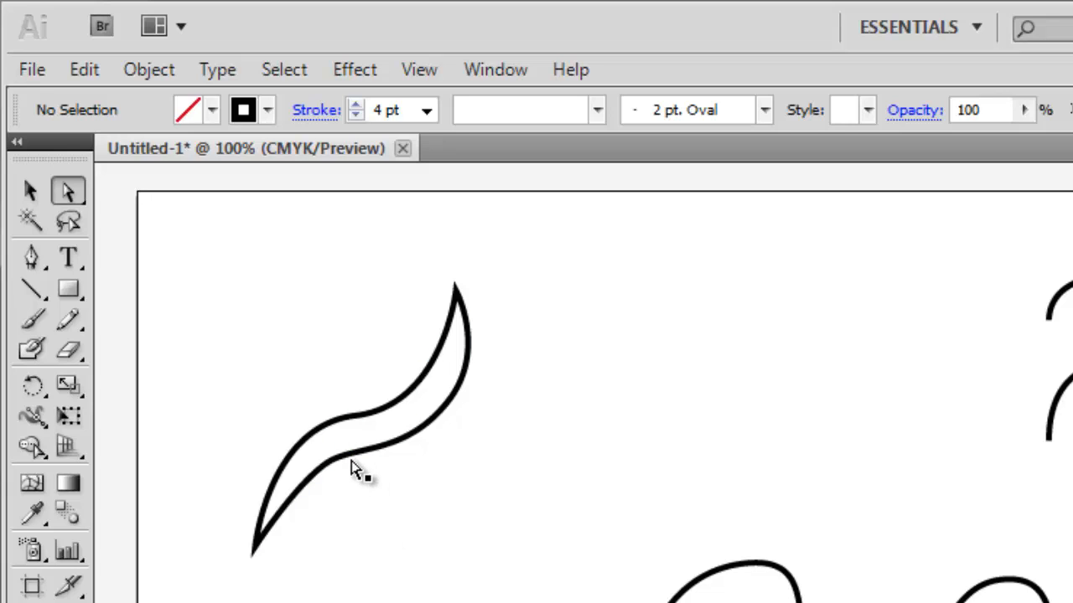
Step: Move the whole closed S-shape slightly up and to the left on the artboard
{"action": "left_click", "coordinate": [31, 191]}
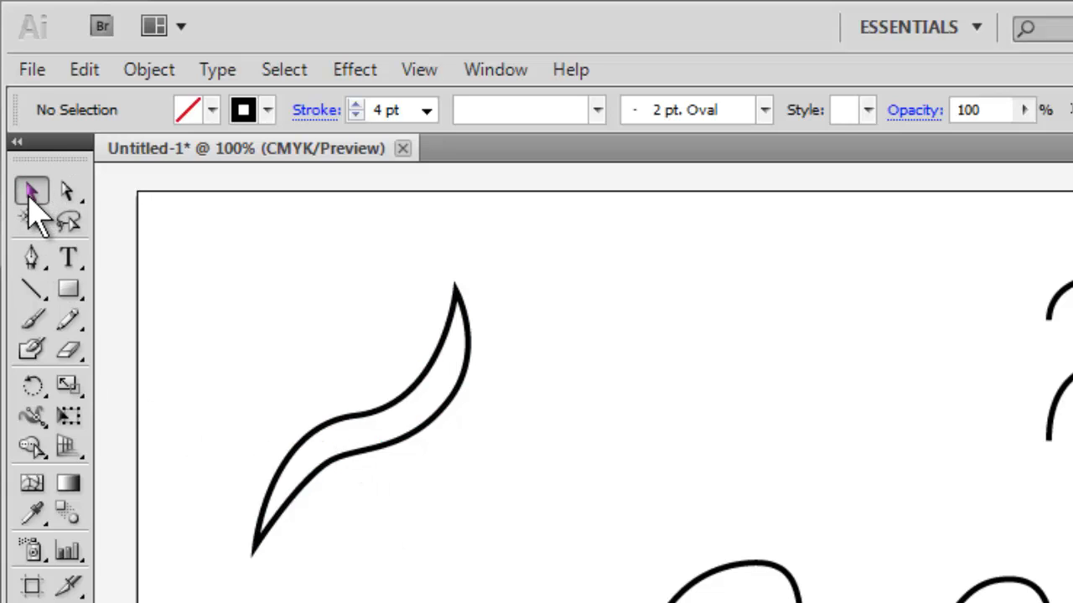
{"action": "left_click", "coordinate": [379, 455]}
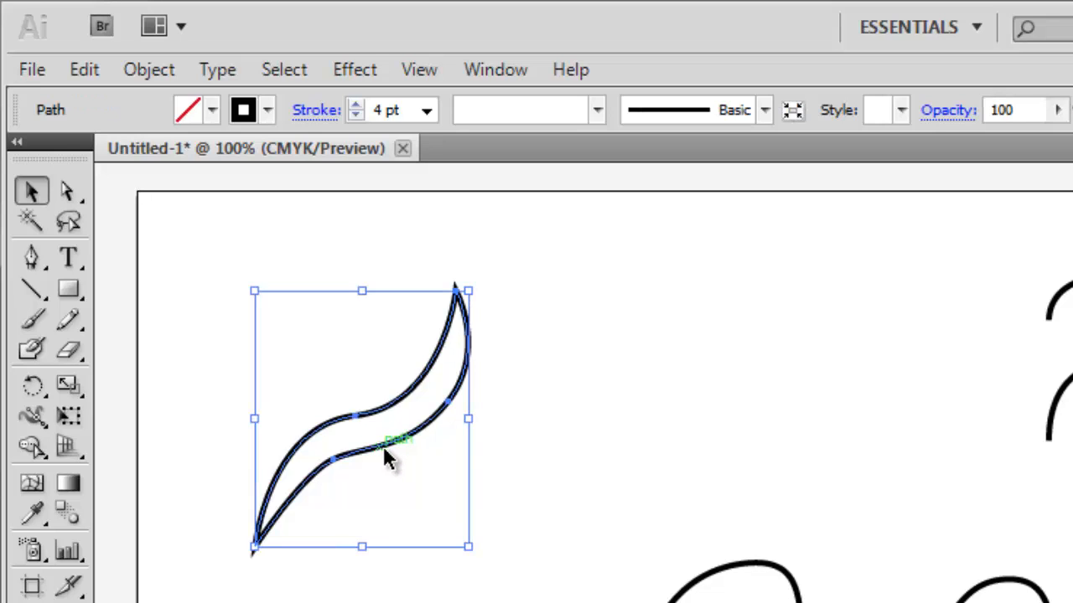
{"action": "left_click_drag", "start_coordinate": [384, 449], "coordinate": [352, 427]}
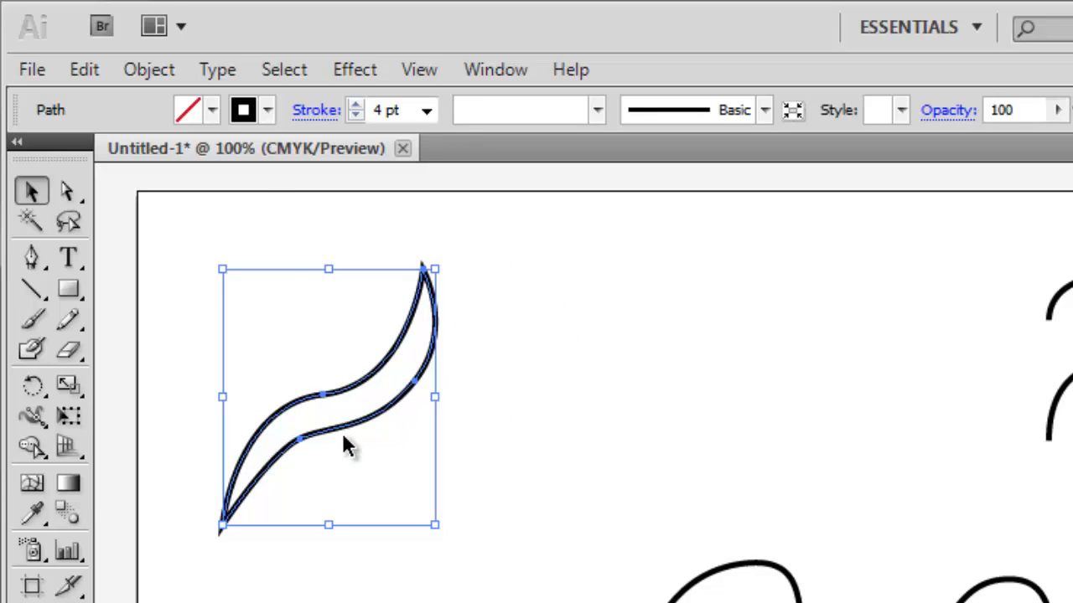
Step: Fill the closed S-shape with white and move it slightly farther left
{"action": "left_click", "coordinate": [212, 109]}
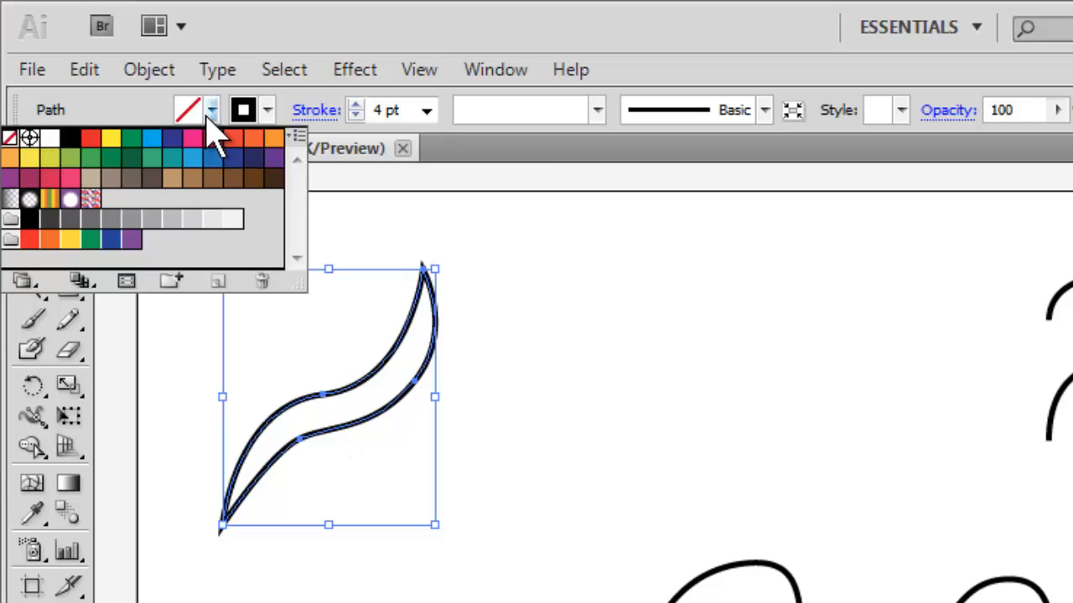
{"action": "left_click", "coordinate": [52, 141]}
{"action": "left_click", "coordinate": [377, 401]}
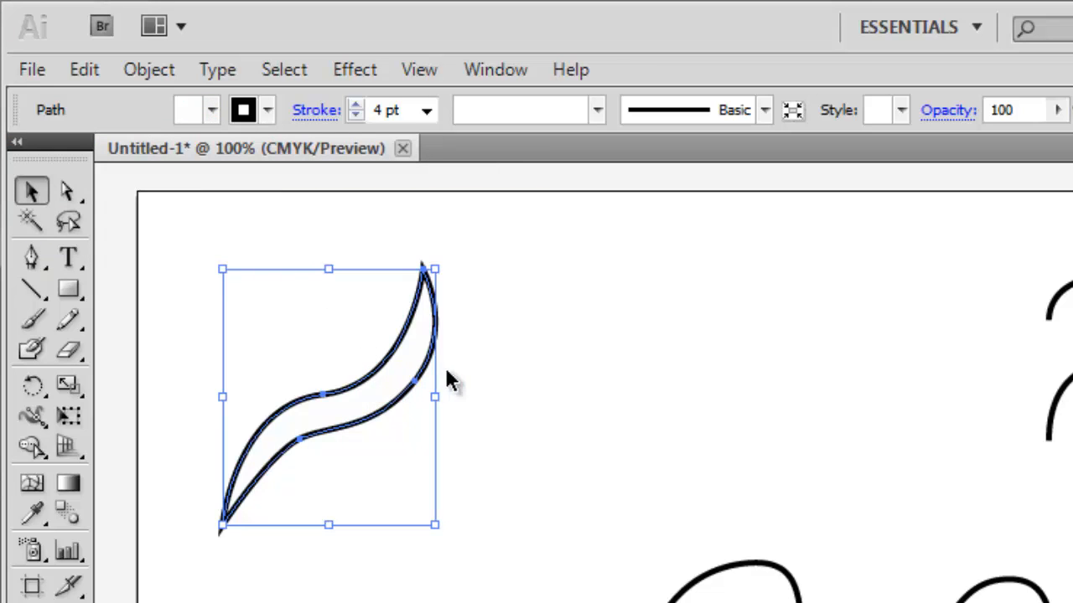
{"action": "mouse_move", "coordinate": [379, 391]}
{"action": "left_mouse_down"}
{"action": "mouse_move", "coordinate": [499, 337]}
{"action": "mouse_move", "coordinate": [366, 388]}
{"action": "left_mouse_up"}
Step: Change the closed S-shape's fill to light blue
{"action": "left_click", "coordinate": [212, 110]}
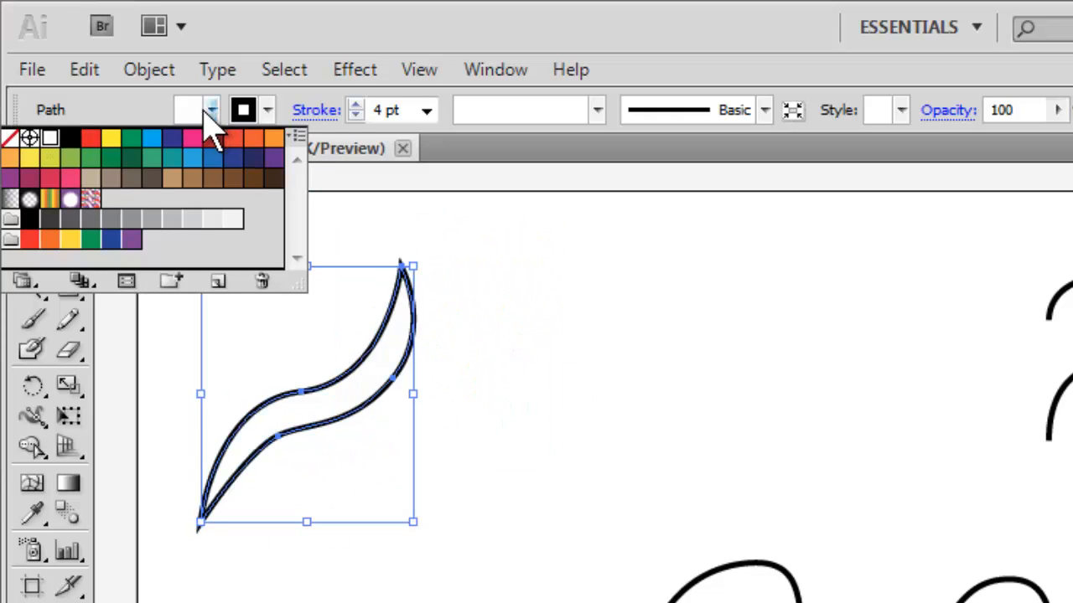
{"action": "left_click", "coordinate": [190, 160]}
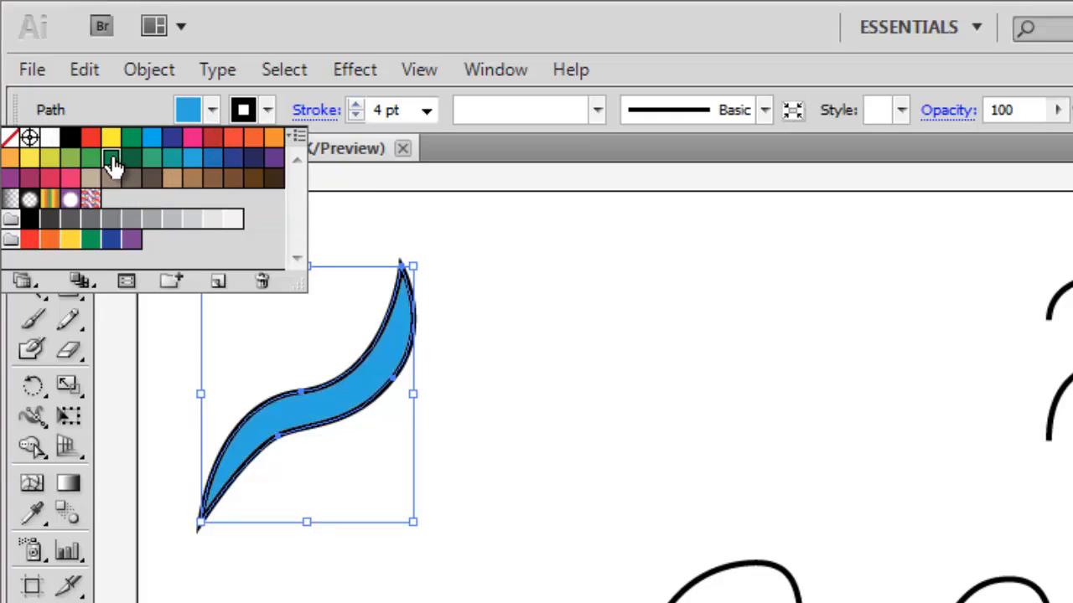